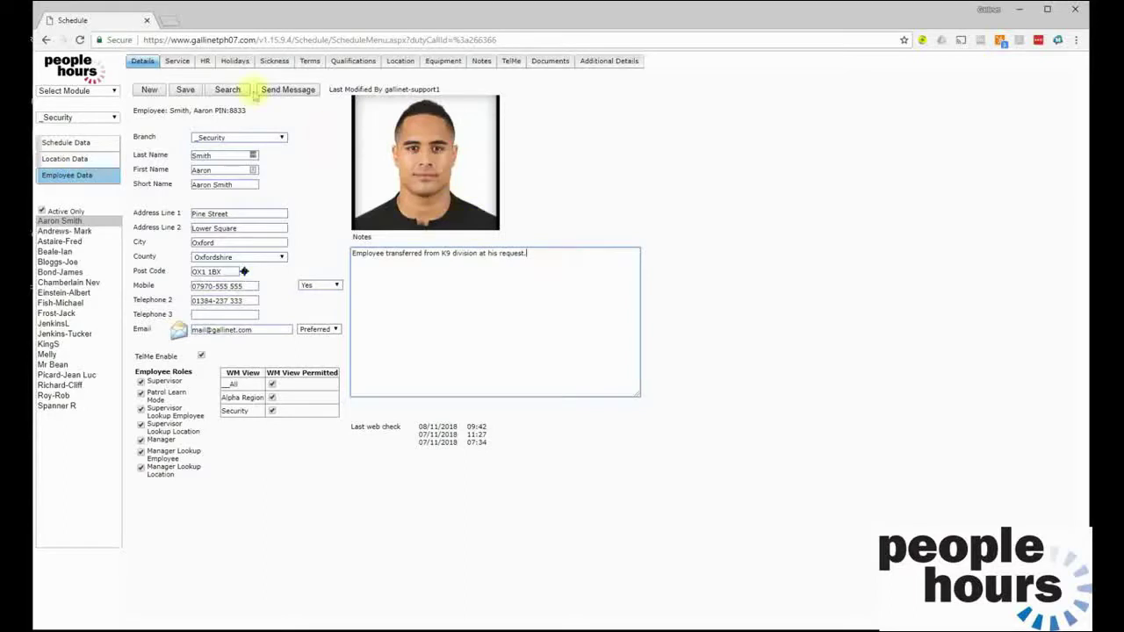
Step: Review the branches available for the employee list, keep _Security, and show the employee data
{"action": "left_click", "coordinate": [77, 118]}
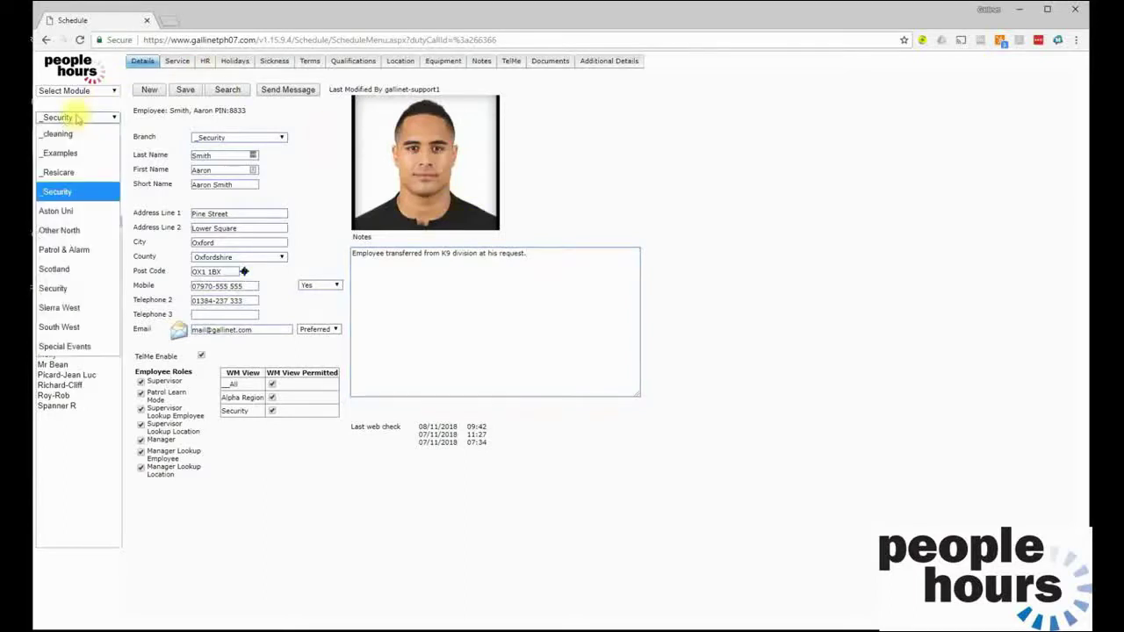
{"action": "left_click", "coordinate": [77, 119]}
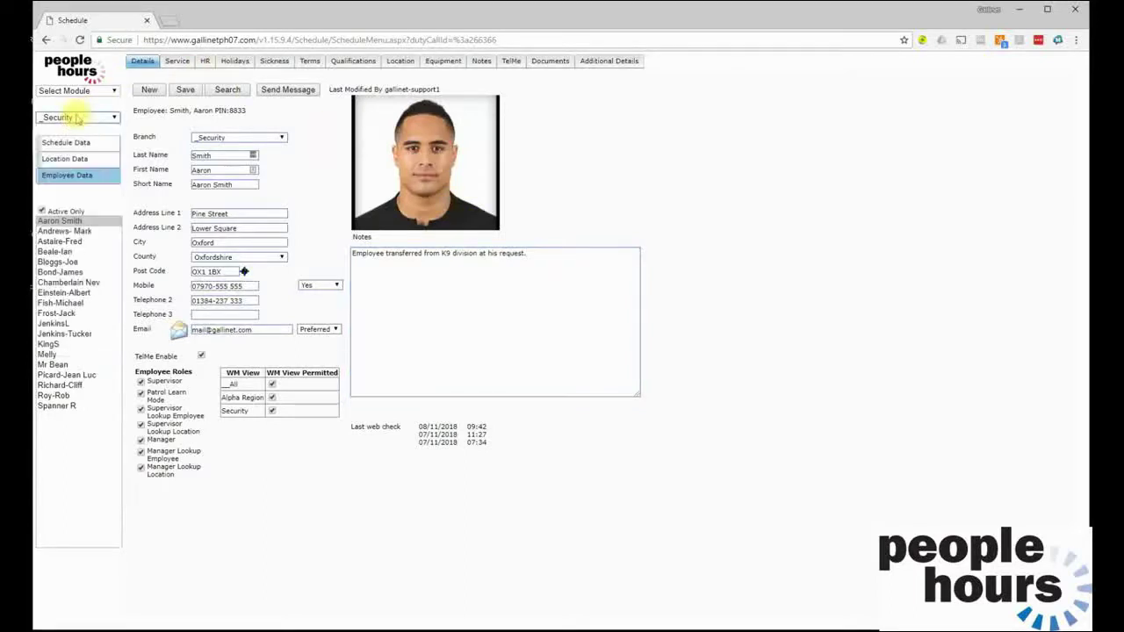
{"action": "left_click", "coordinate": [80, 176]}
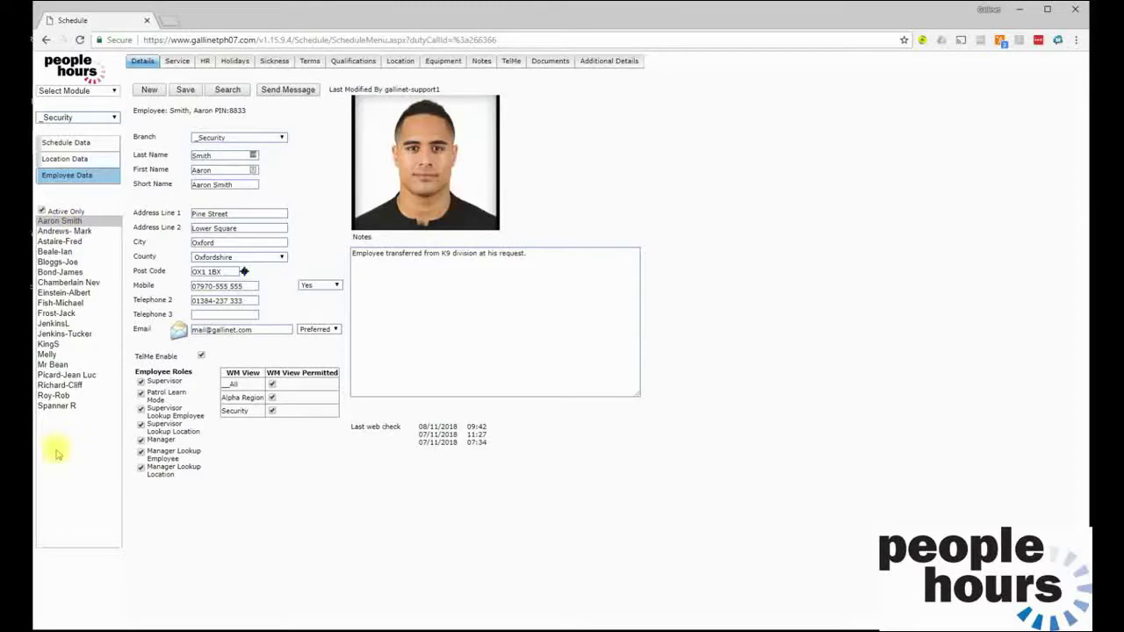
Step: Examine the branch options in the selected employee's details without changing the assigned branch
{"action": "left_click", "coordinate": [541, 257]}
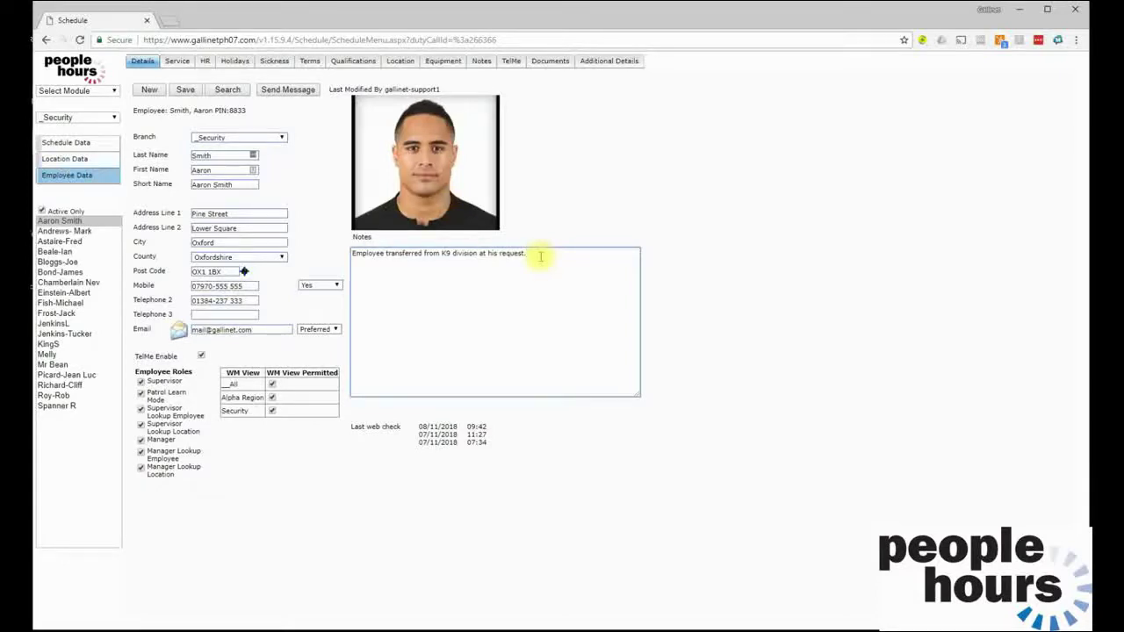
{"action": "triple_click", "coordinate": [332, 91]}
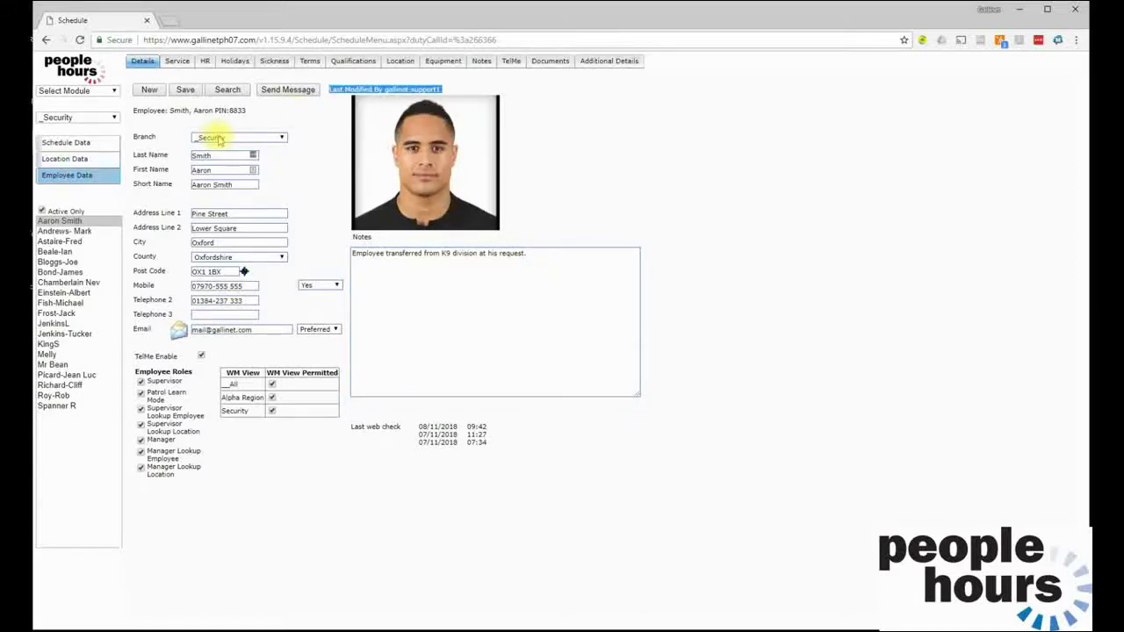
{"action": "left_click", "coordinate": [218, 140]}
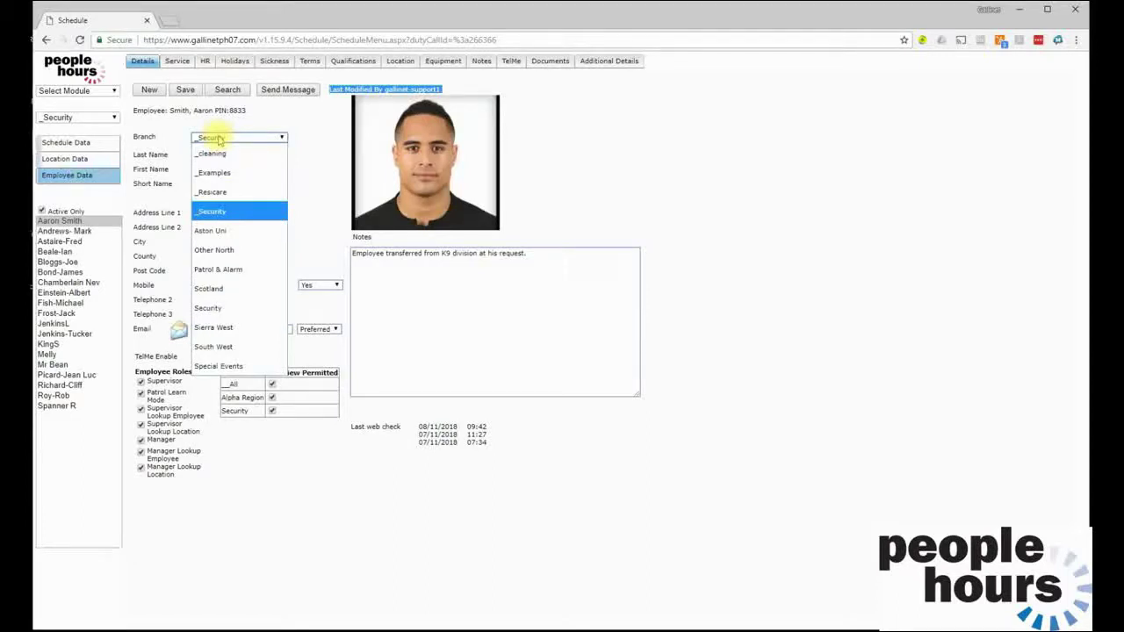
{"action": "left_click", "coordinate": [541, 253]}
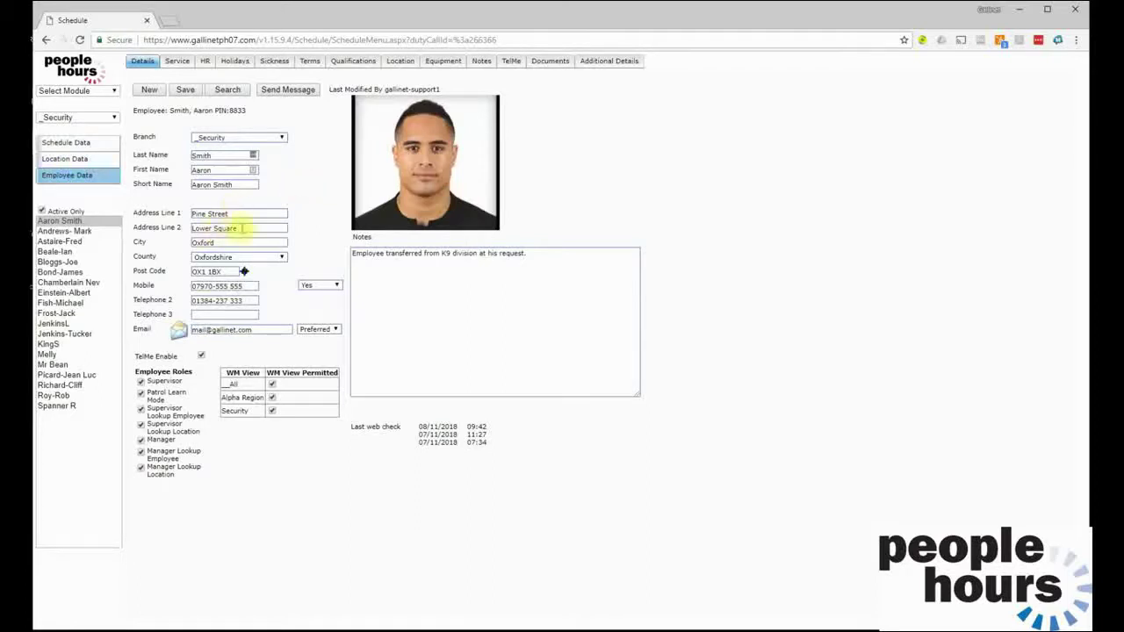
Step: Show the employee's post code on Google Maps, and return to the employee details
{"action": "left_click", "coordinate": [244, 273]}
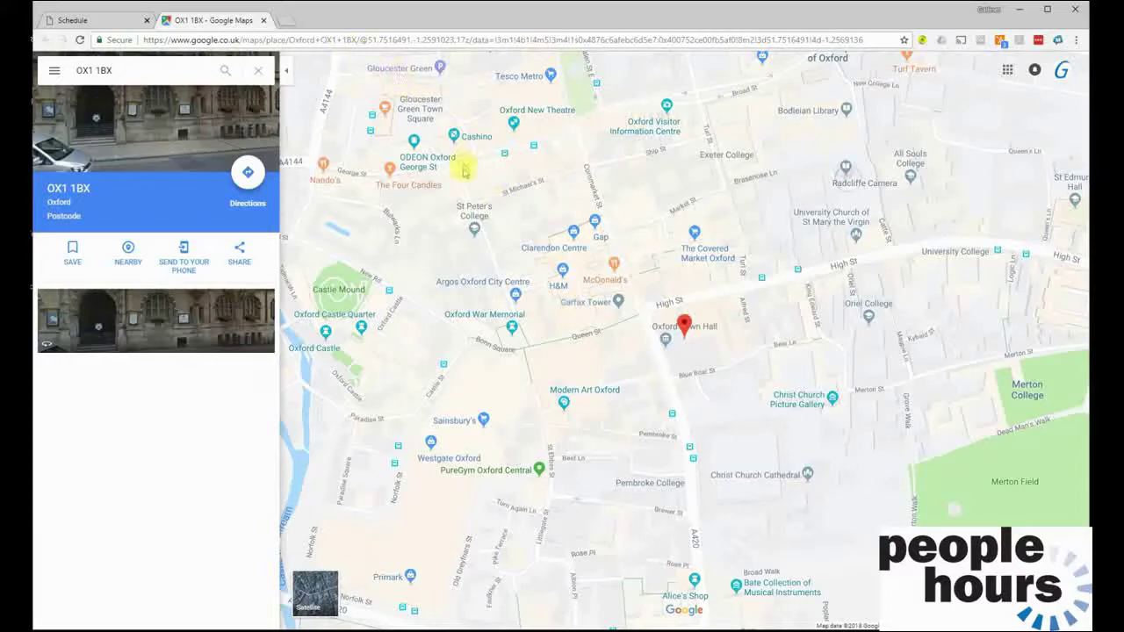
{"action": "left_click", "coordinate": [264, 20]}
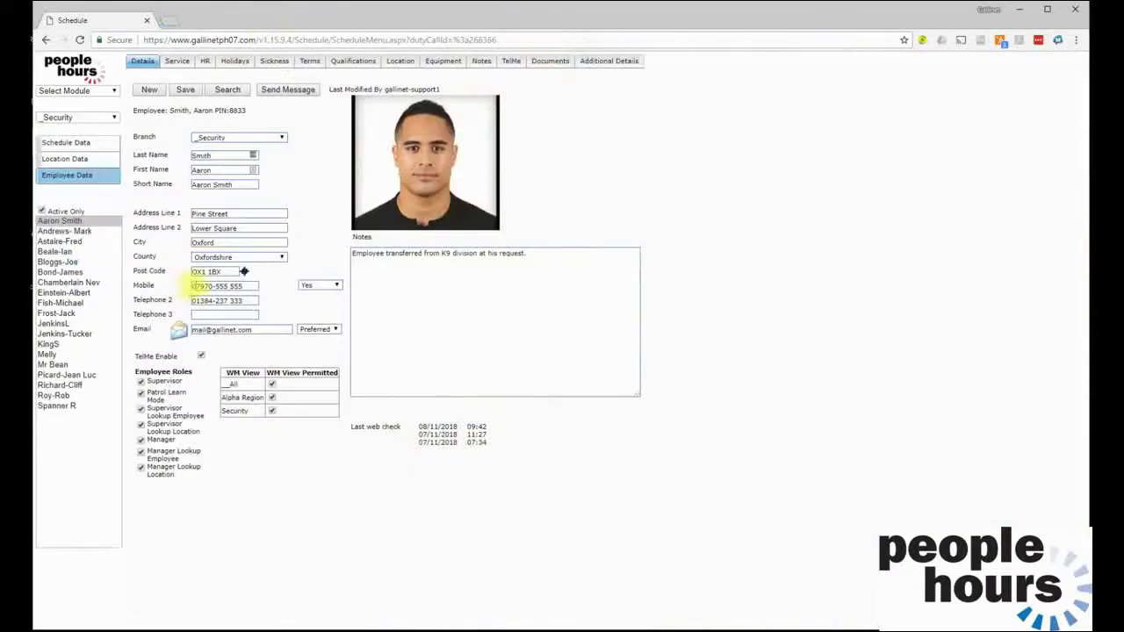
Step: Examine the contact preference options for the employee's mobile number without changing the setting
{"action": "left_click", "coordinate": [337, 286]}
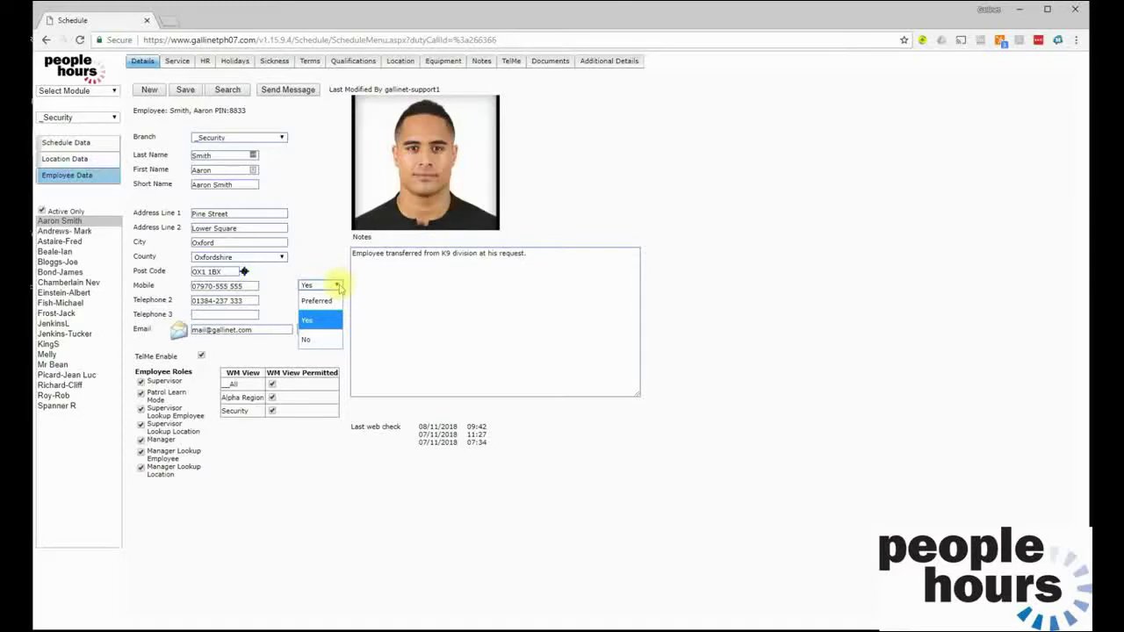
{"action": "left_click", "coordinate": [409, 284]}
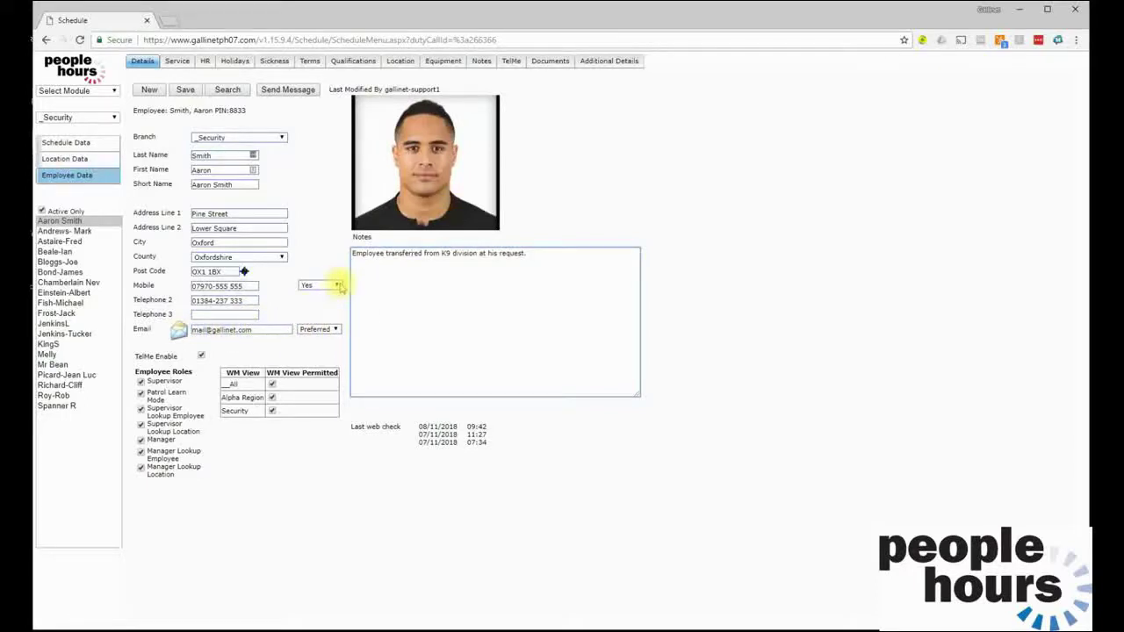
{"action": "left_click", "coordinate": [338, 286]}
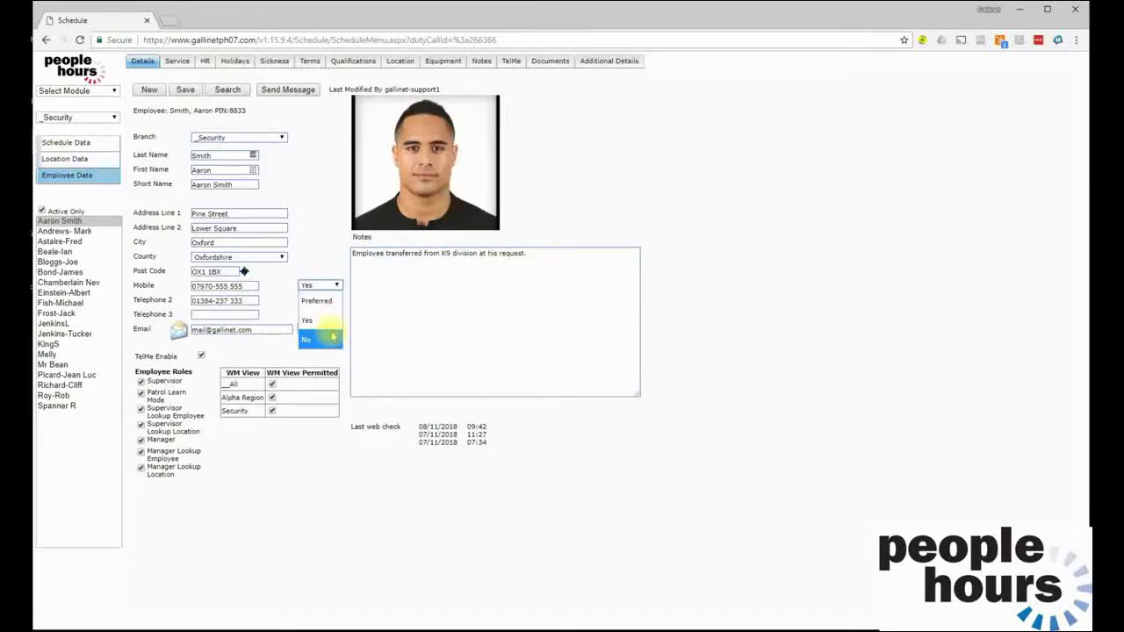
{"action": "left_click", "coordinate": [544, 253]}
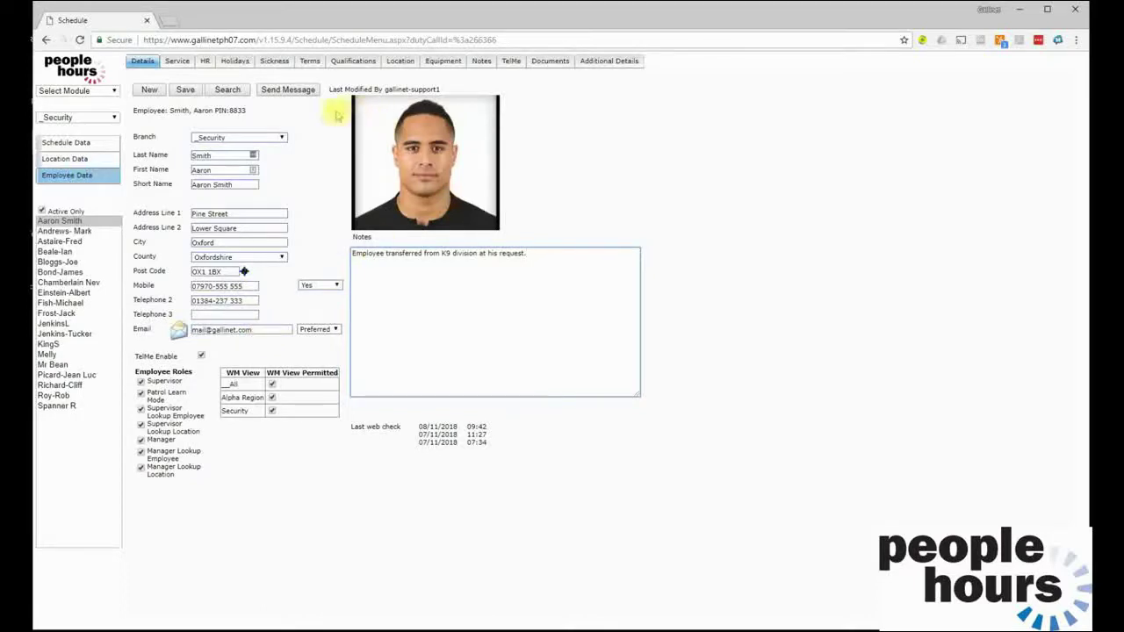
Step: Examine the messaging methods for a message to the employee, trying SMS and Email, and close the form without sending
{"action": "left_click", "coordinate": [296, 90]}
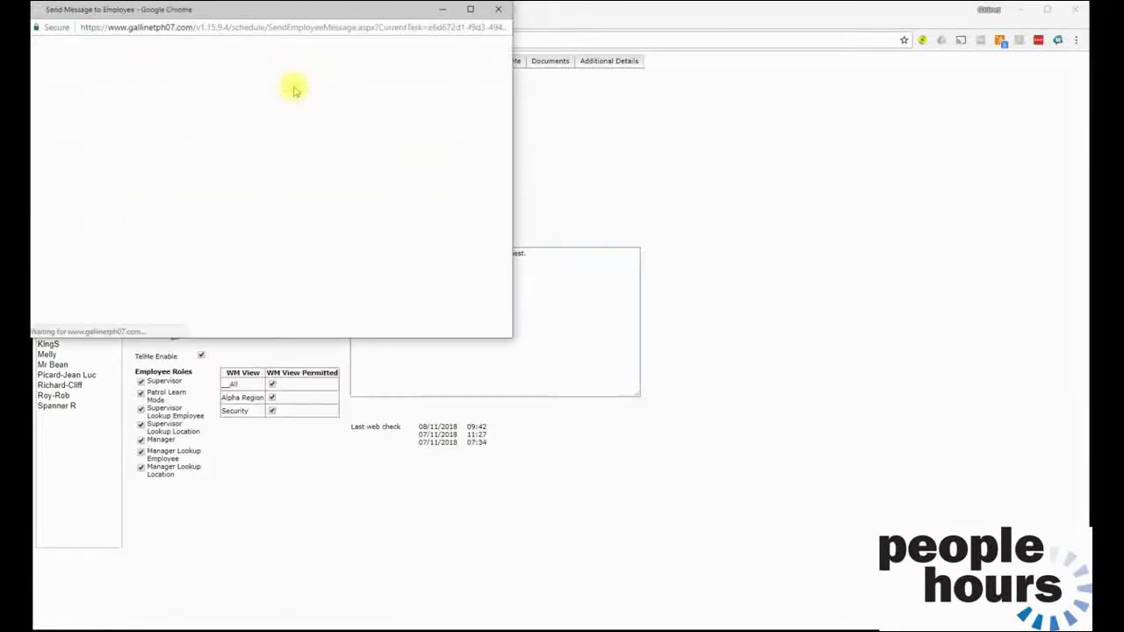
{"action": "left_click", "coordinate": [57, 83]}
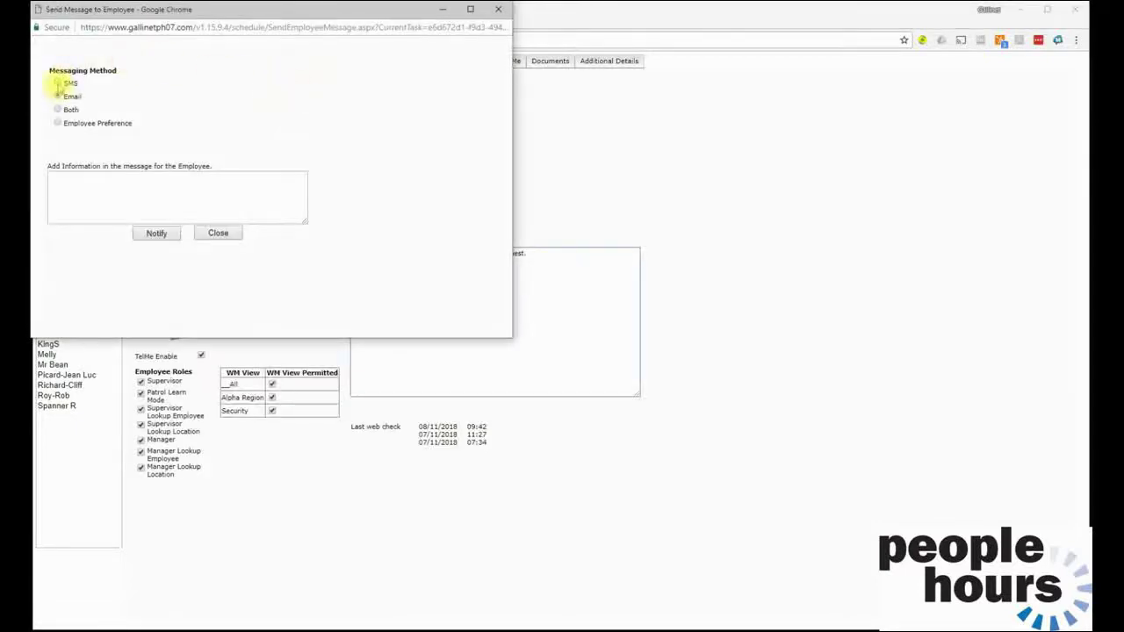
{"action": "left_click", "coordinate": [57, 95]}
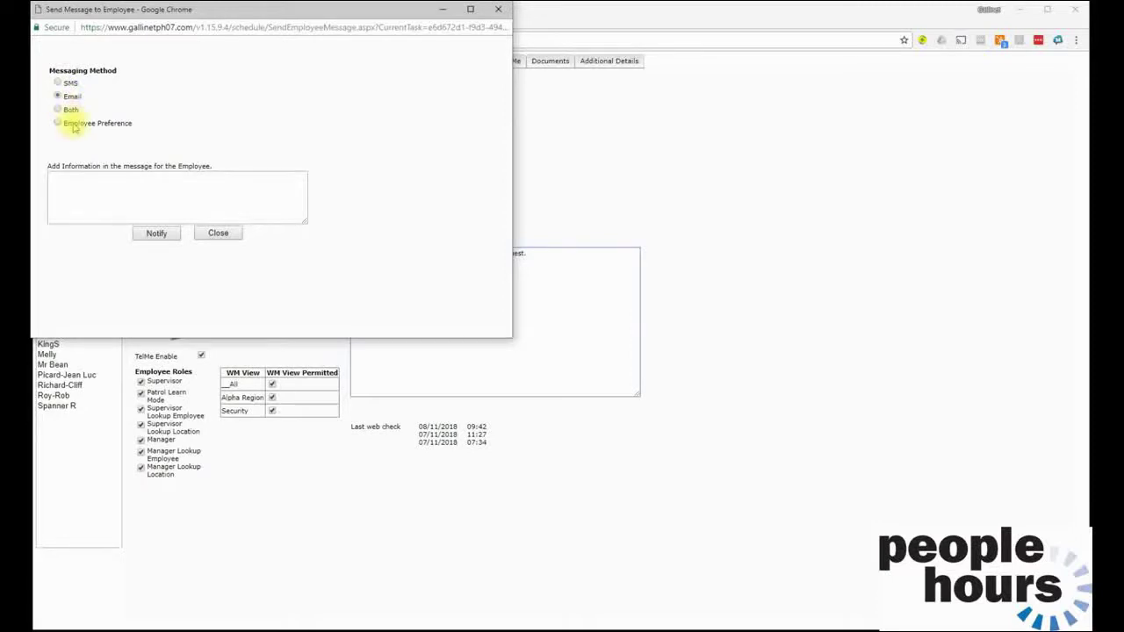
{"action": "left_click", "coordinate": [498, 8]}
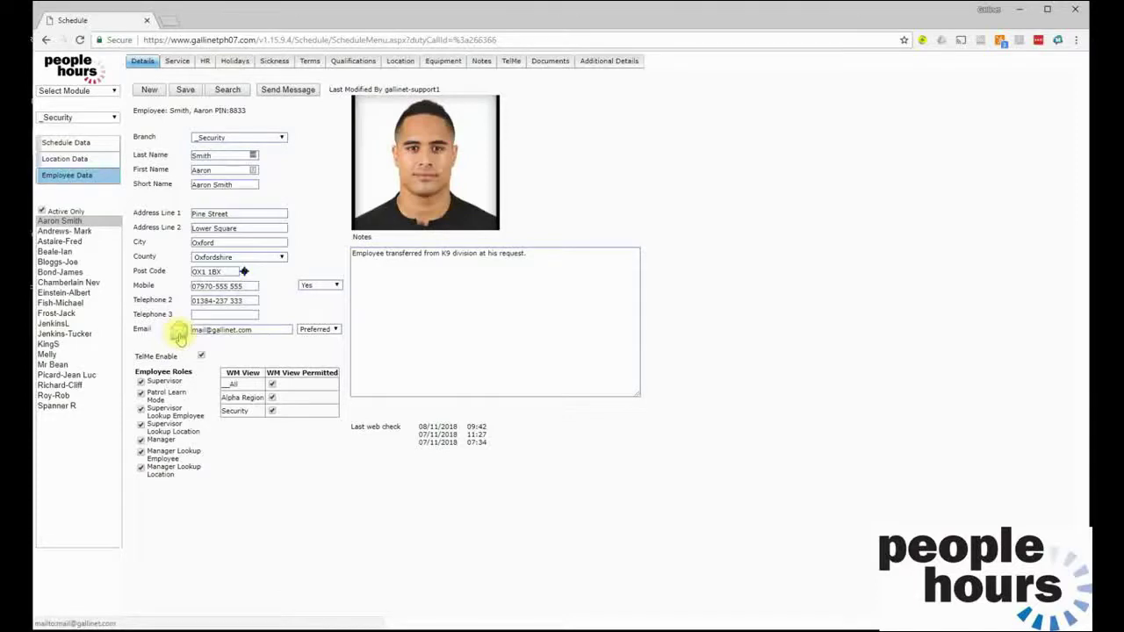
Step: Examine the text in the employee's notes, highlighting it and clearing the selection
{"action": "left_click", "coordinate": [534, 254]}
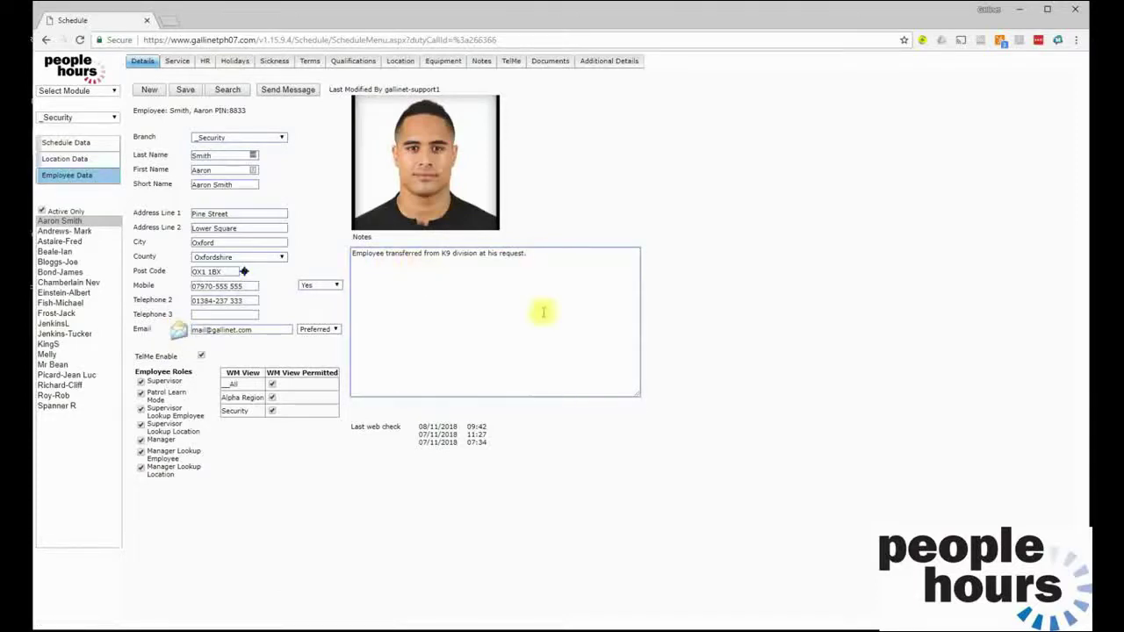
{"action": "key", "text": "ctrl+a"}
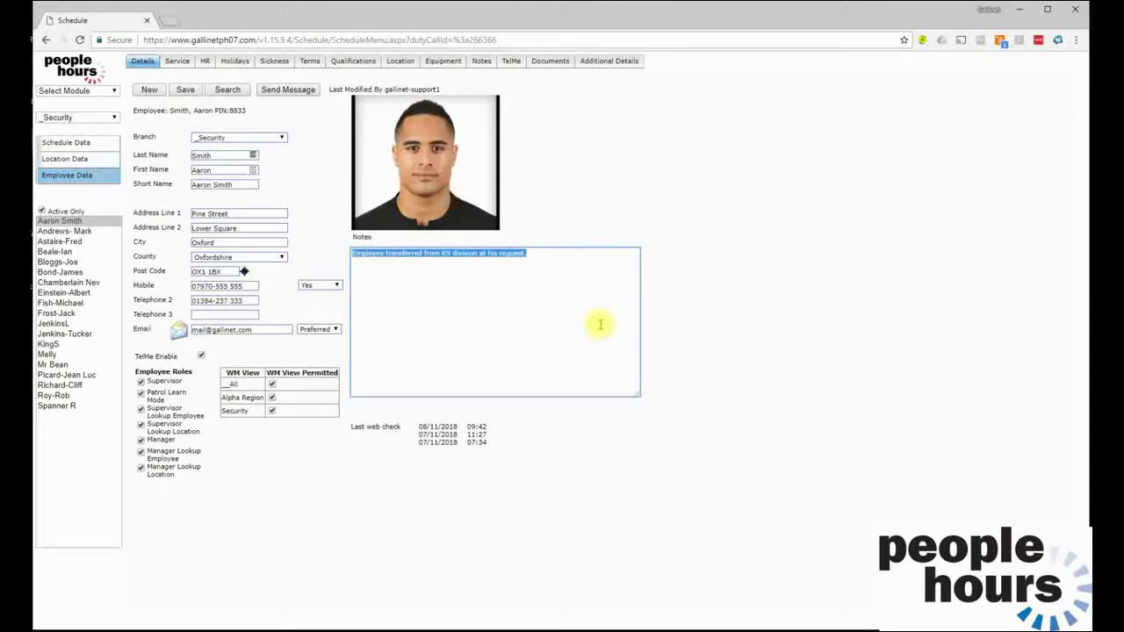
{"action": "left_click", "coordinate": [568, 259]}
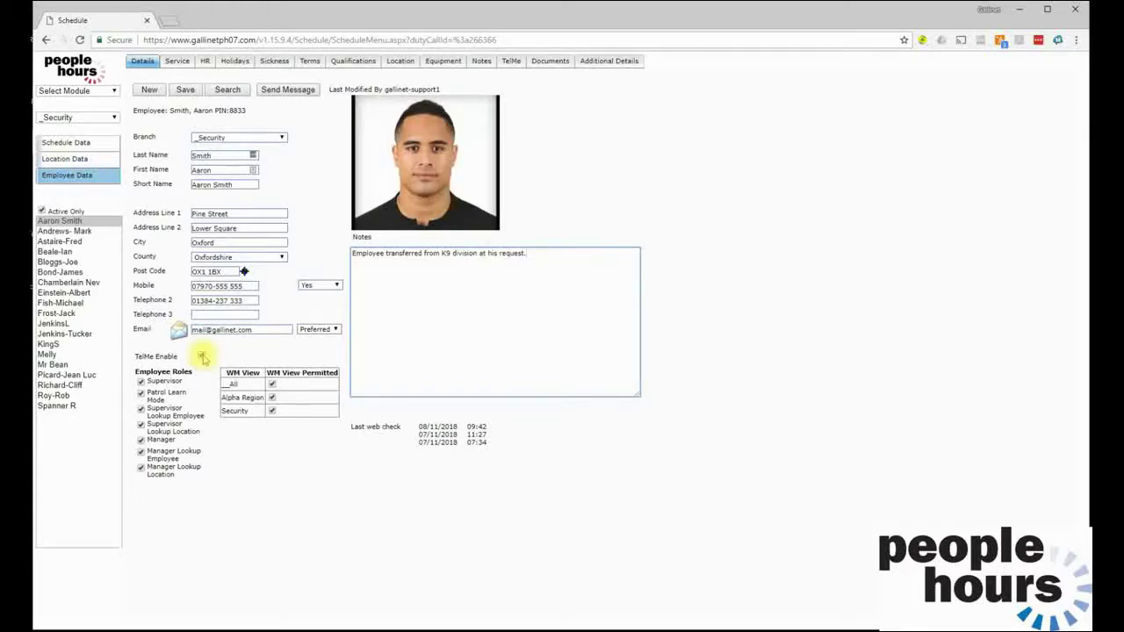
Step: Switch to the TelMe app and open the employee's own duty schedule for November 2018
{"action": "key", "text": "alt+Tab"}
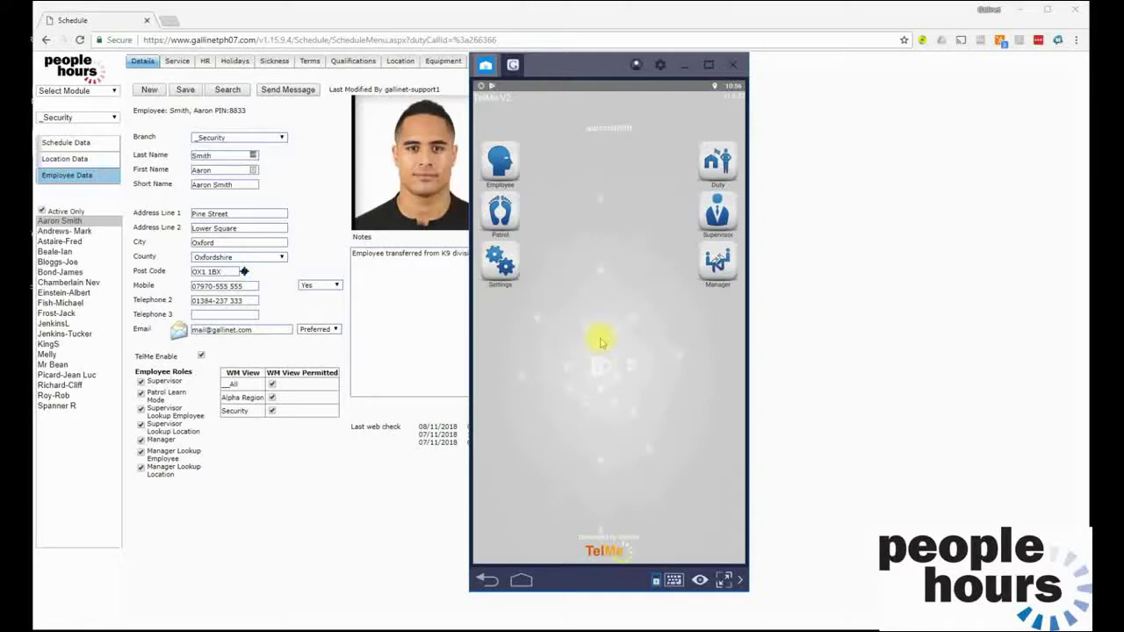
{"action": "key", "text": "alt+Tab"}
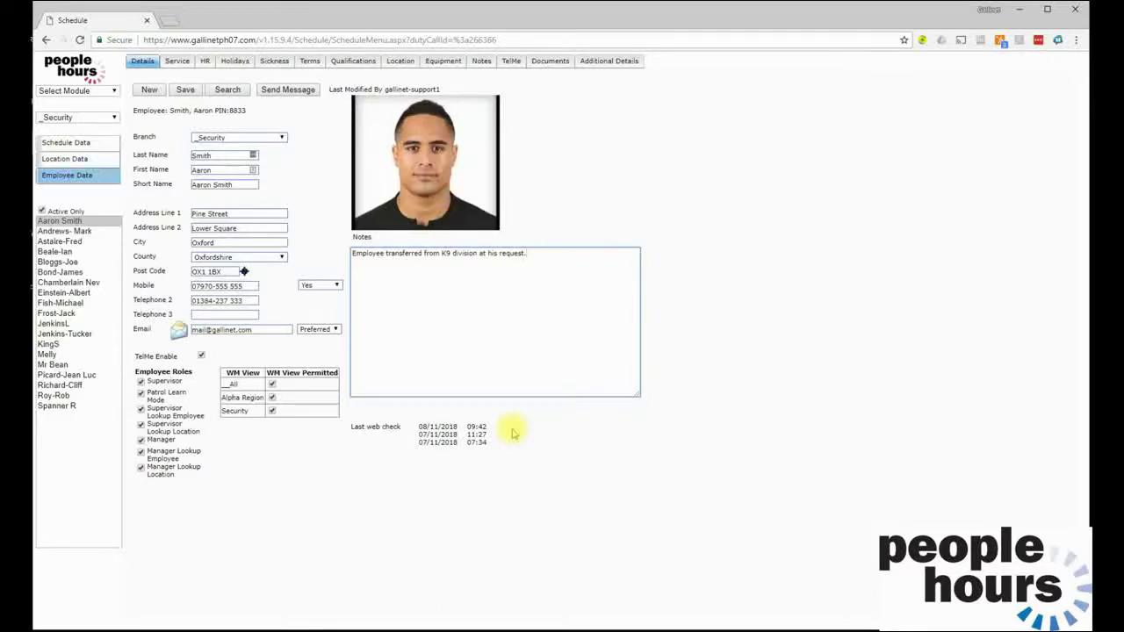
{"action": "key", "text": "alt+Tab"}
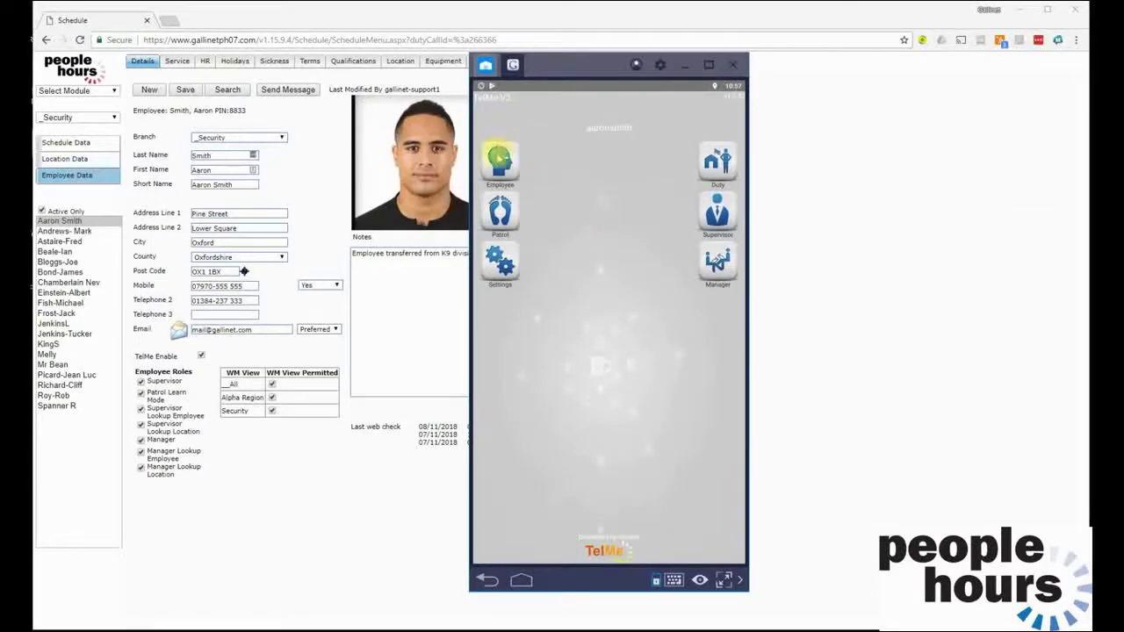
{"action": "left_click", "coordinate": [500, 158]}
{"action": "left_click", "coordinate": [716, 214]}
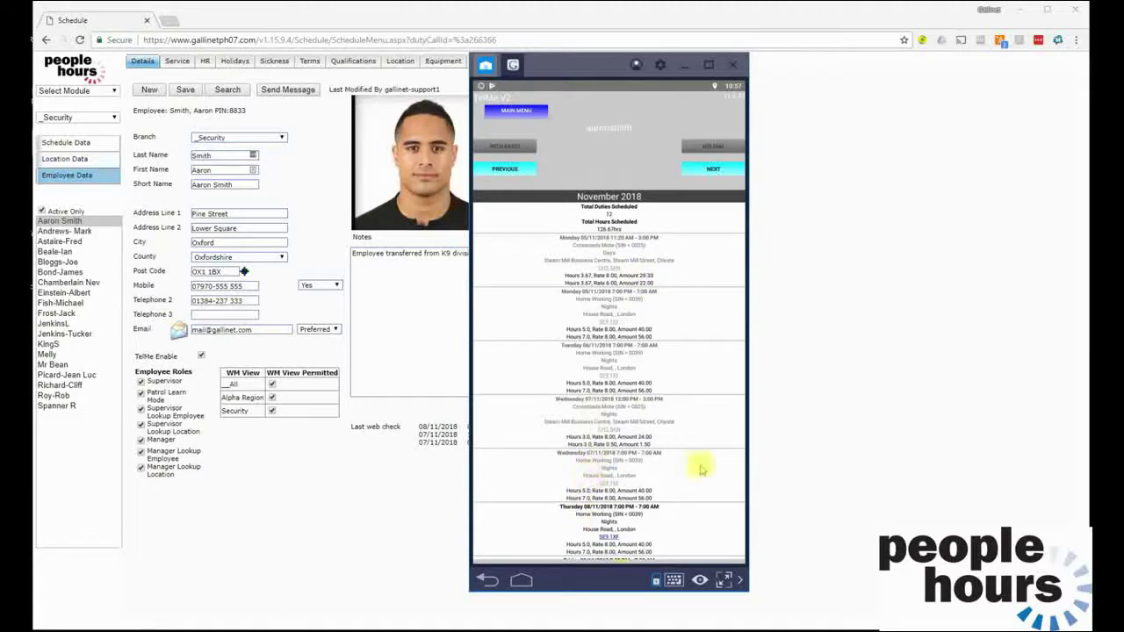
Step: Hide the pay rates in the duty schedule and go back to October 2018
{"action": "mouse_move", "coordinate": [677, 401]}
{"action": "left_mouse_down"}
{"action": "mouse_move", "coordinate": [693, 163]}
{"action": "mouse_move", "coordinate": [678, 419]}
{"action": "left_mouse_up"}
{"action": "left_click", "coordinate": [508, 149]}
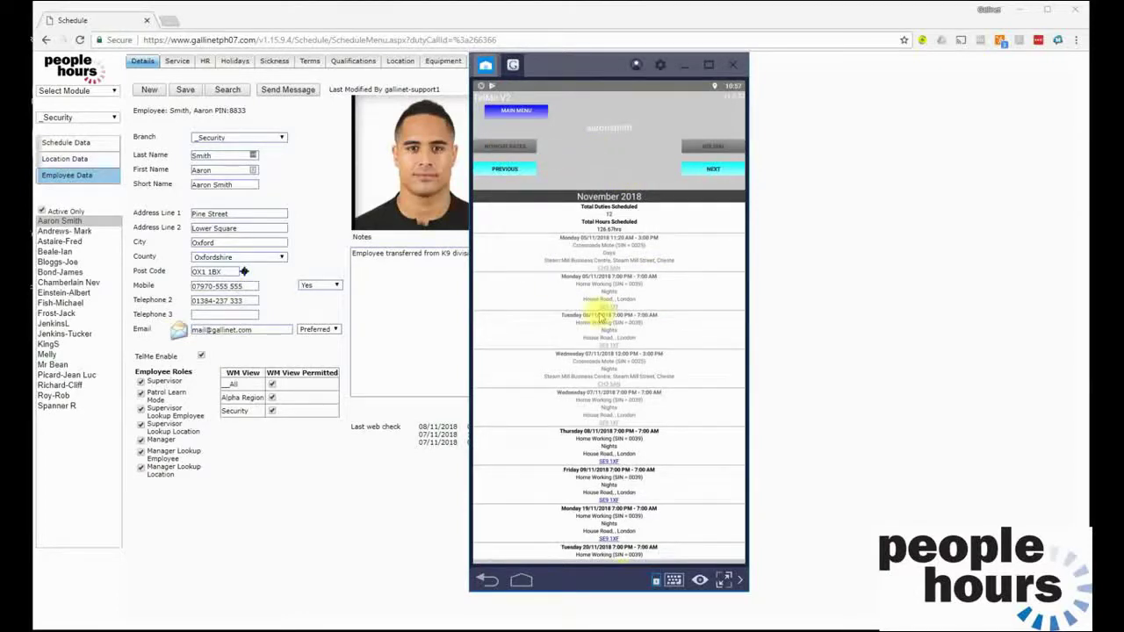
{"action": "left_click", "coordinate": [508, 172]}
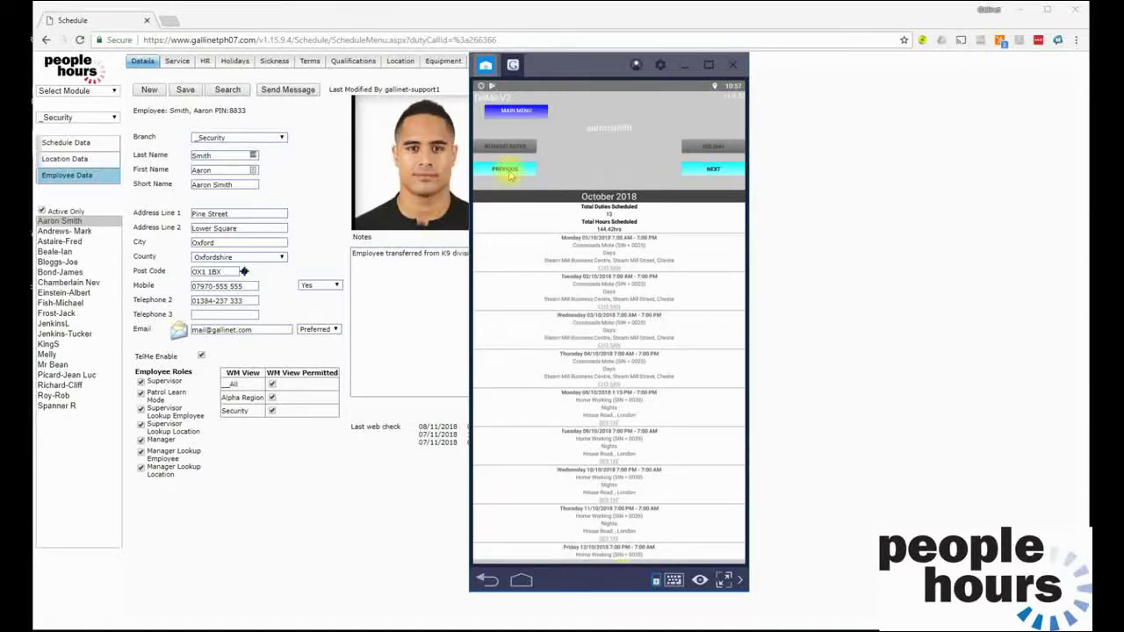
Step: Find the employee by first name through the manager's Employee Lookup in TelMe, and open the profile
{"action": "key", "text": "alt+Tab"}
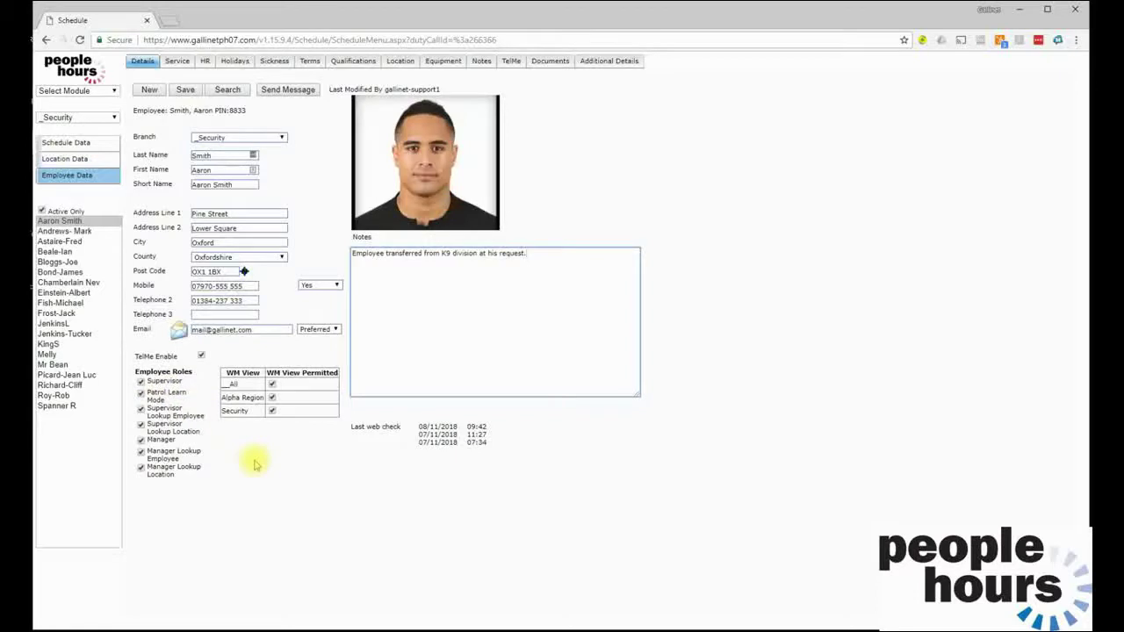
{"action": "key", "text": "alt+Tab"}
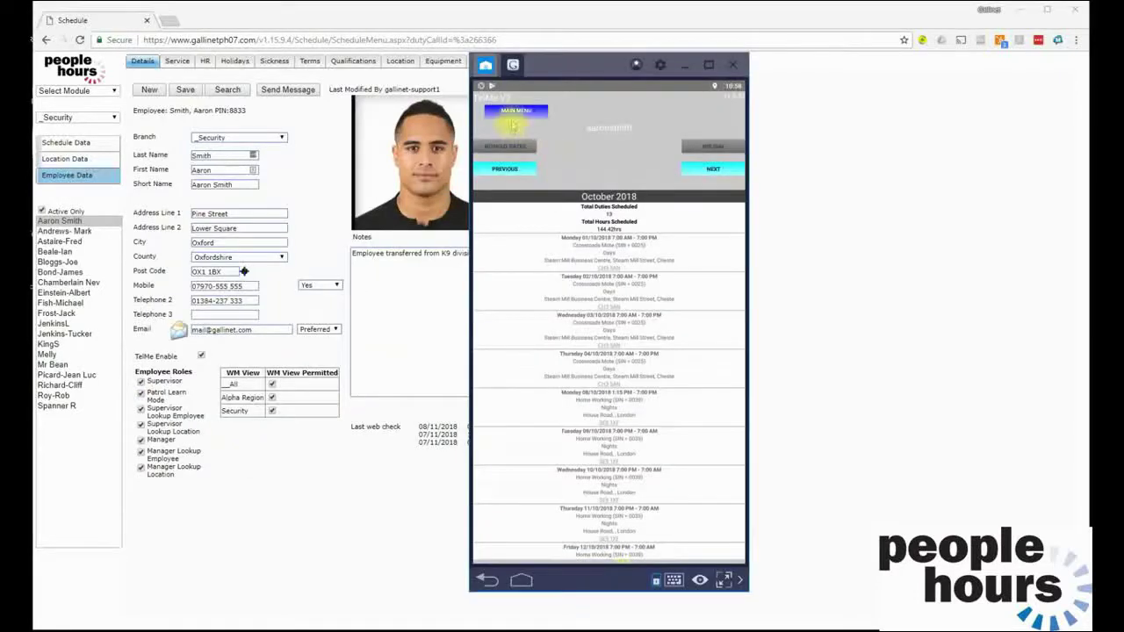
{"action": "left_click", "coordinate": [515, 110]}
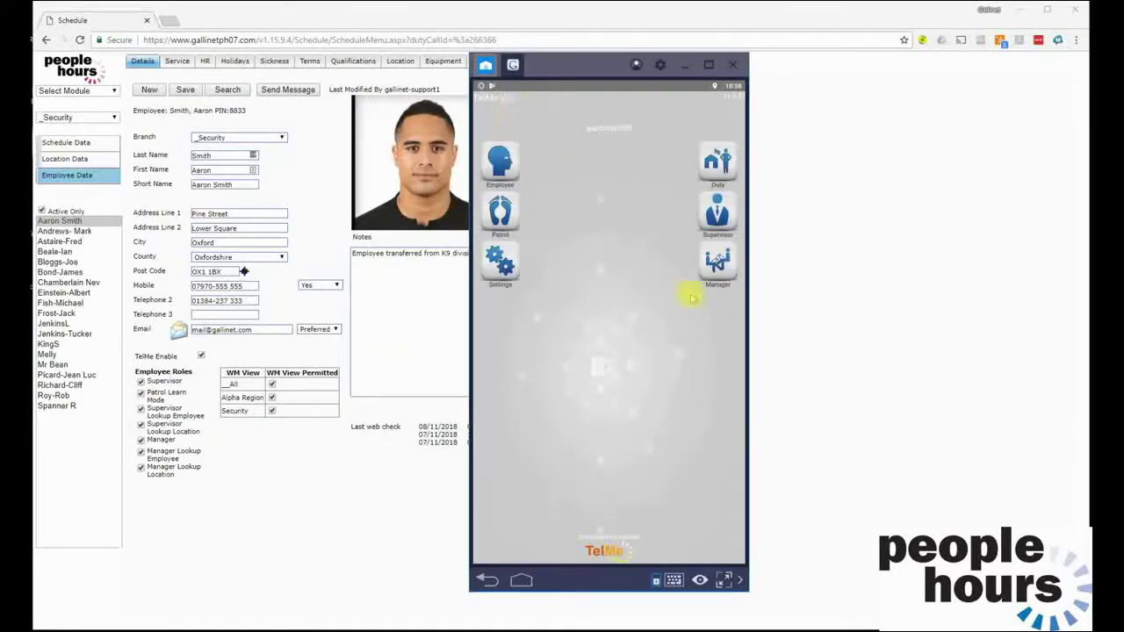
{"action": "left_click", "coordinate": [715, 262]}
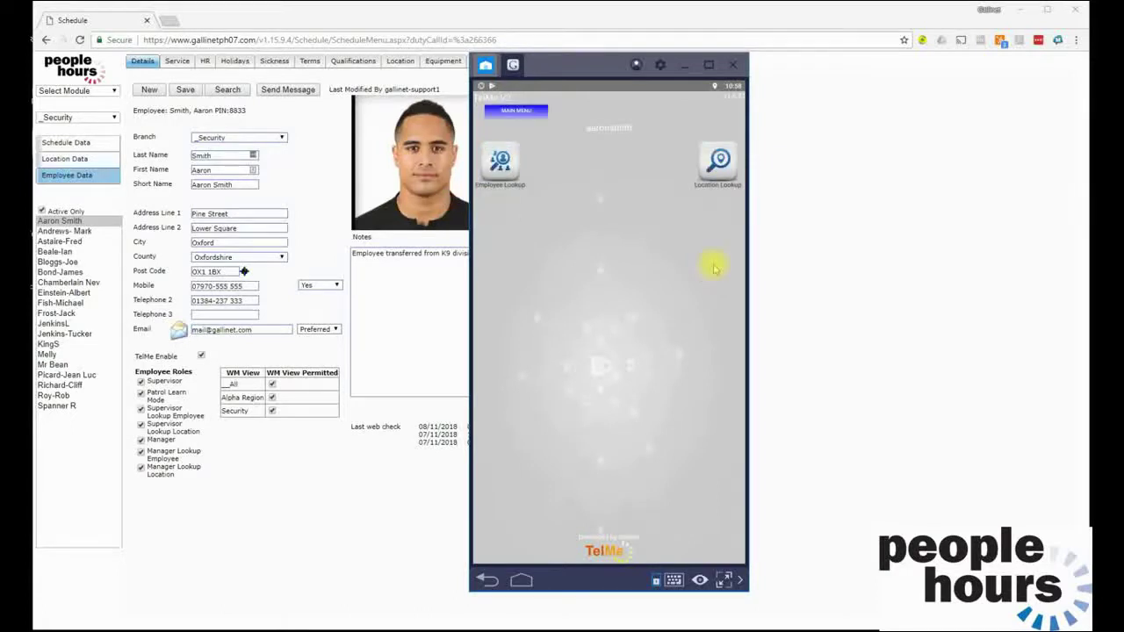
{"action": "left_click", "coordinate": [500, 161]}
{"action": "type", "text": "aaron"}
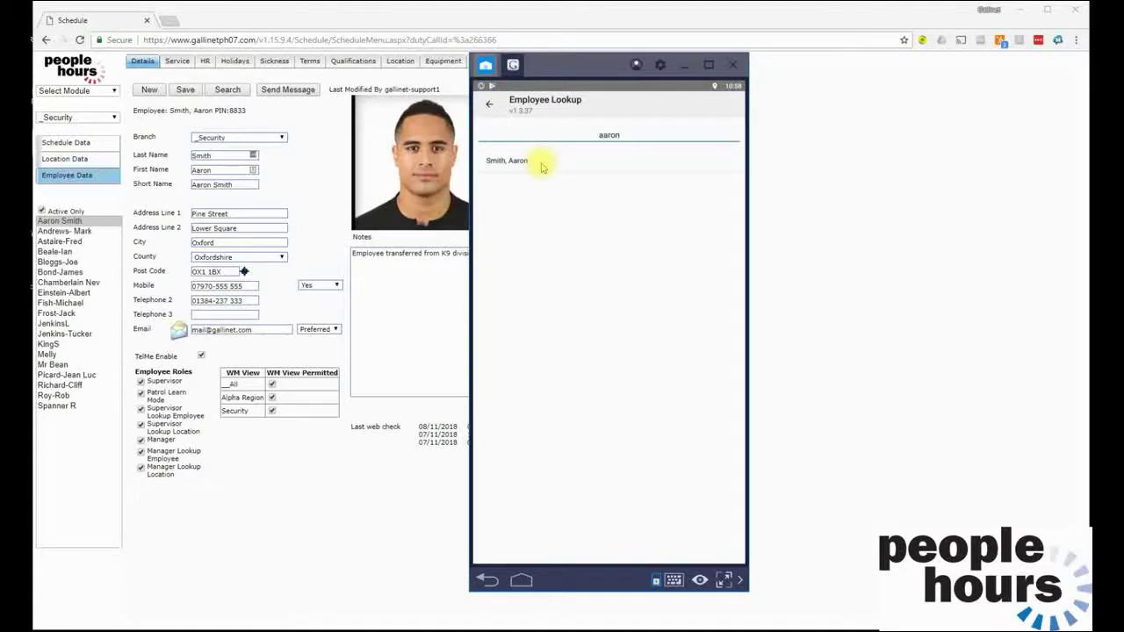
{"action": "left_click", "coordinate": [515, 161]}
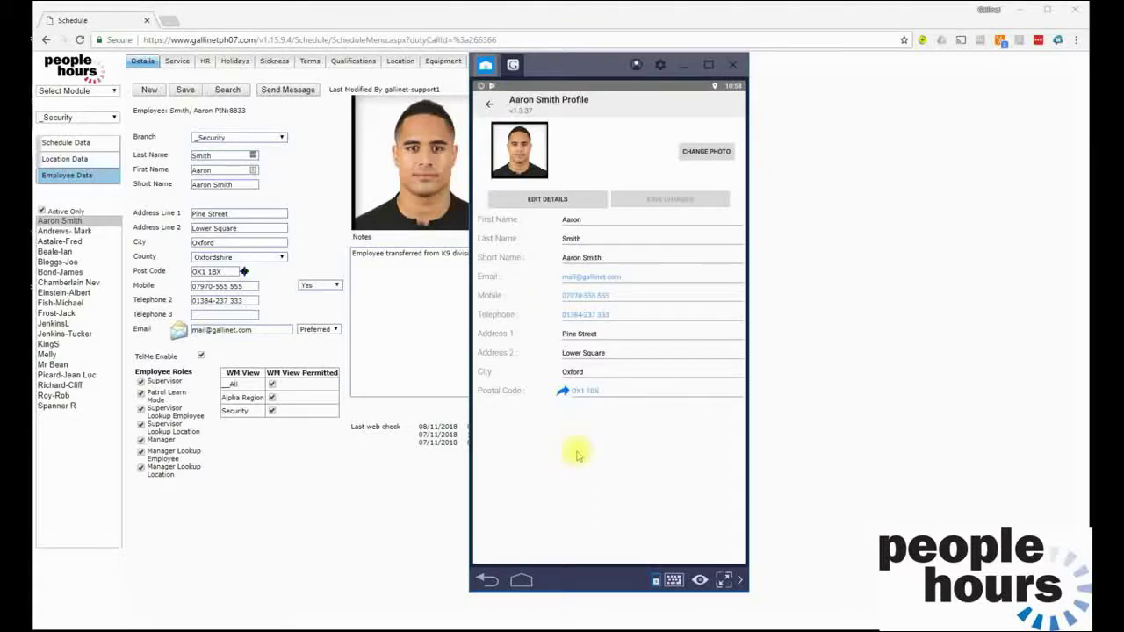
Step: Leave the manager lookup and open the same employee's profile through the supervisor's Employee Lookup
{"action": "left_click", "coordinate": [489, 104]}
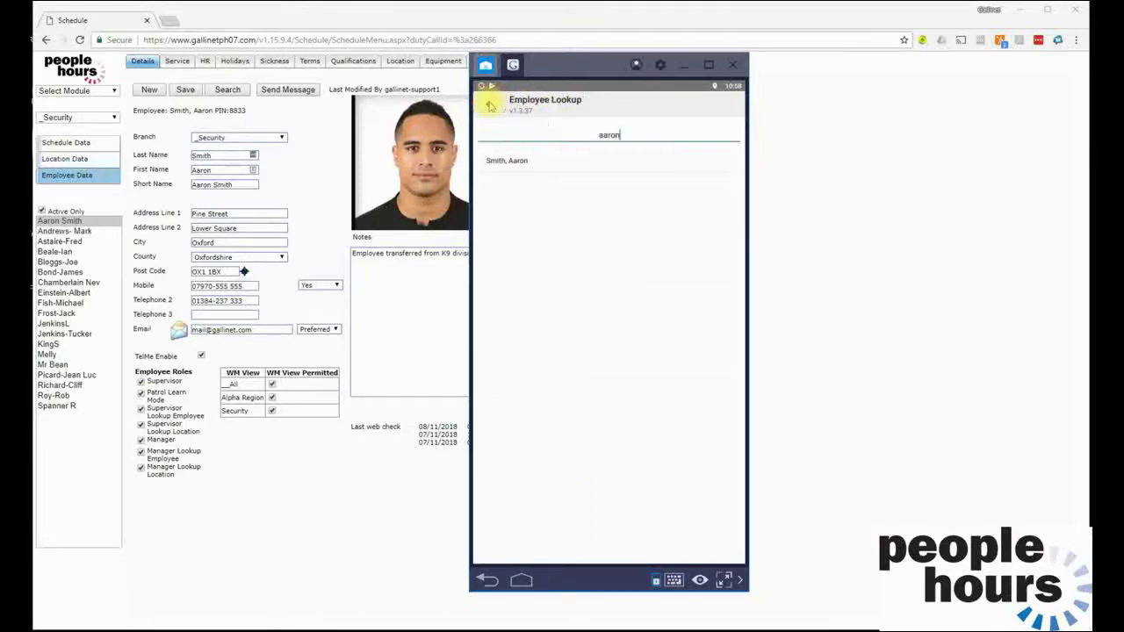
{"action": "left_click", "coordinate": [490, 104]}
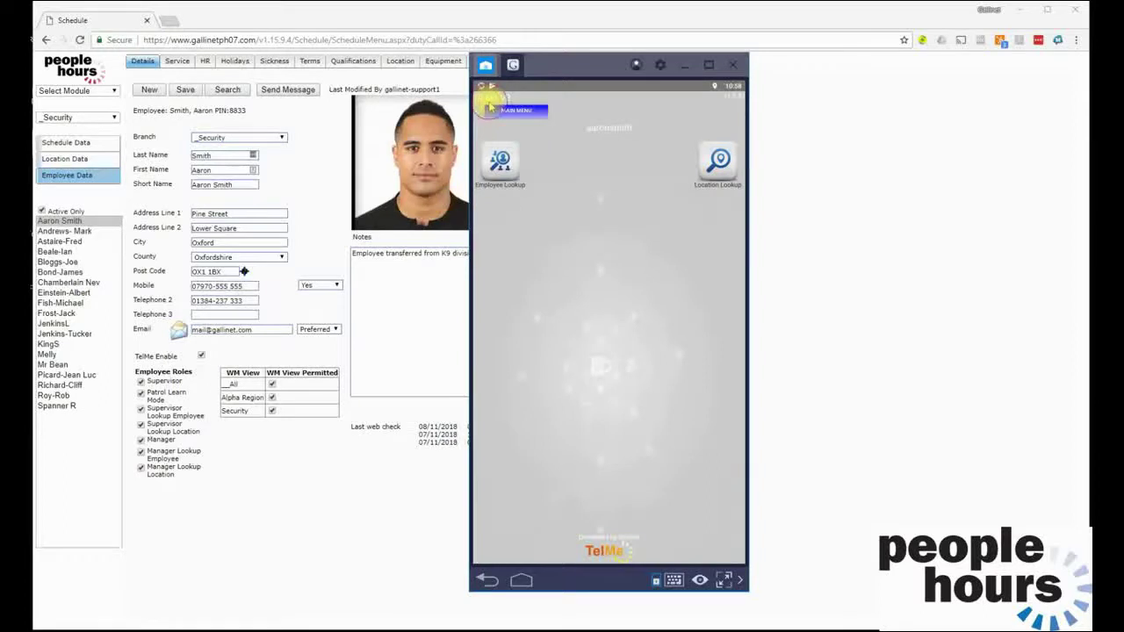
{"action": "left_click", "coordinate": [492, 106]}
{"action": "left_click", "coordinate": [702, 211]}
{"action": "left_click", "coordinate": [500, 160]}
{"action": "type", "text": "aa"}
{"action": "left_click", "coordinate": [506, 161]}
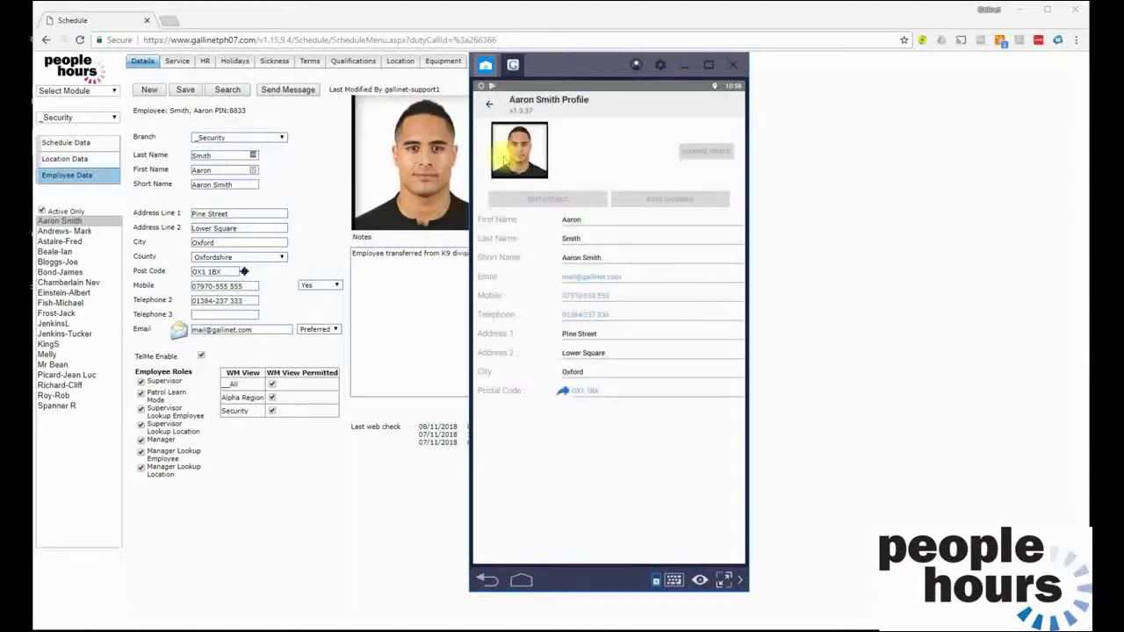
Step: Leave the employee's TelMe profile and open the employee's Service page in People Hours
{"action": "left_click", "coordinate": [489, 106]}
{"action": "left_click", "coordinate": [422, 91]}
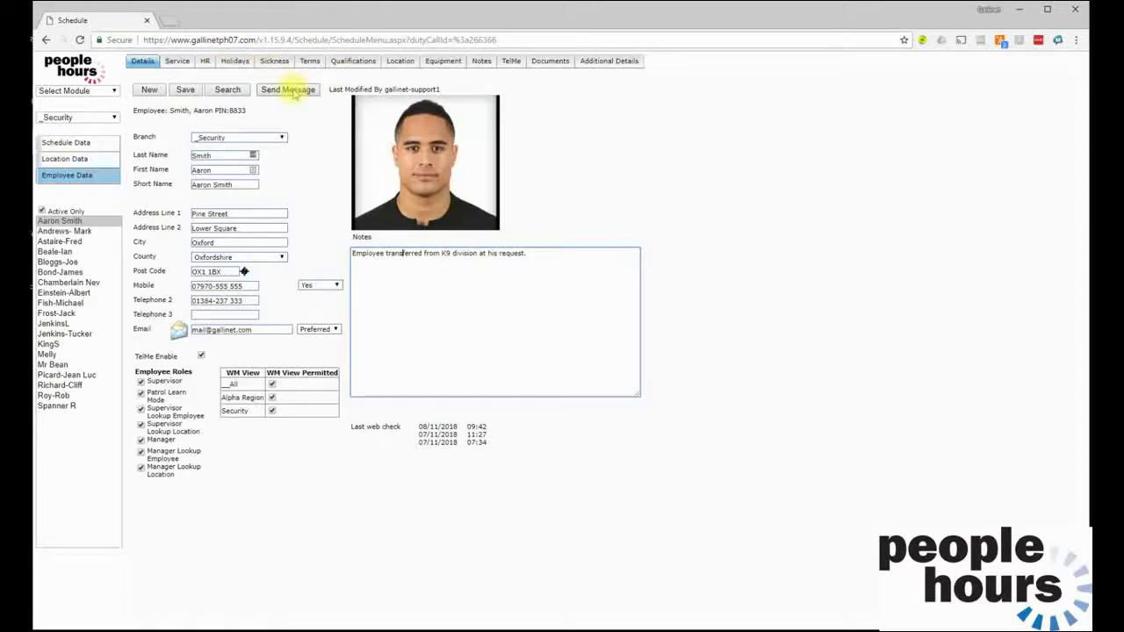
{"action": "left_click", "coordinate": [176, 61]}
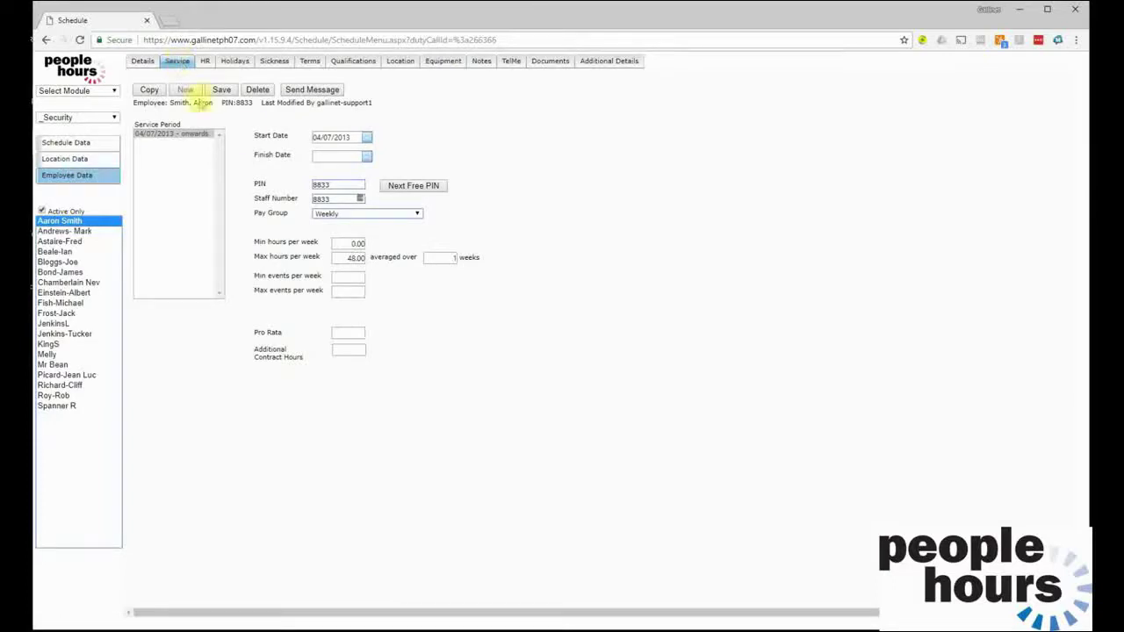
Step: Examine the service Start Date and the available Pay Group options, leaving the pay group unchanged
{"action": "left_click", "coordinate": [334, 138]}
{"action": "left_click", "coordinate": [597, 169]}
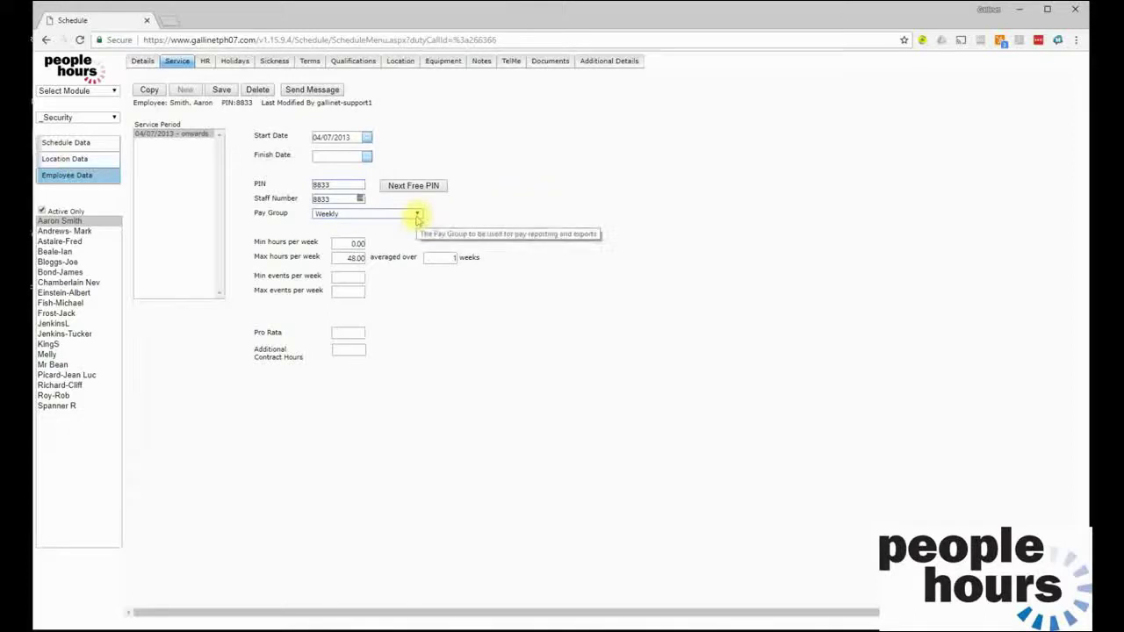
{"action": "left_click", "coordinate": [418, 212]}
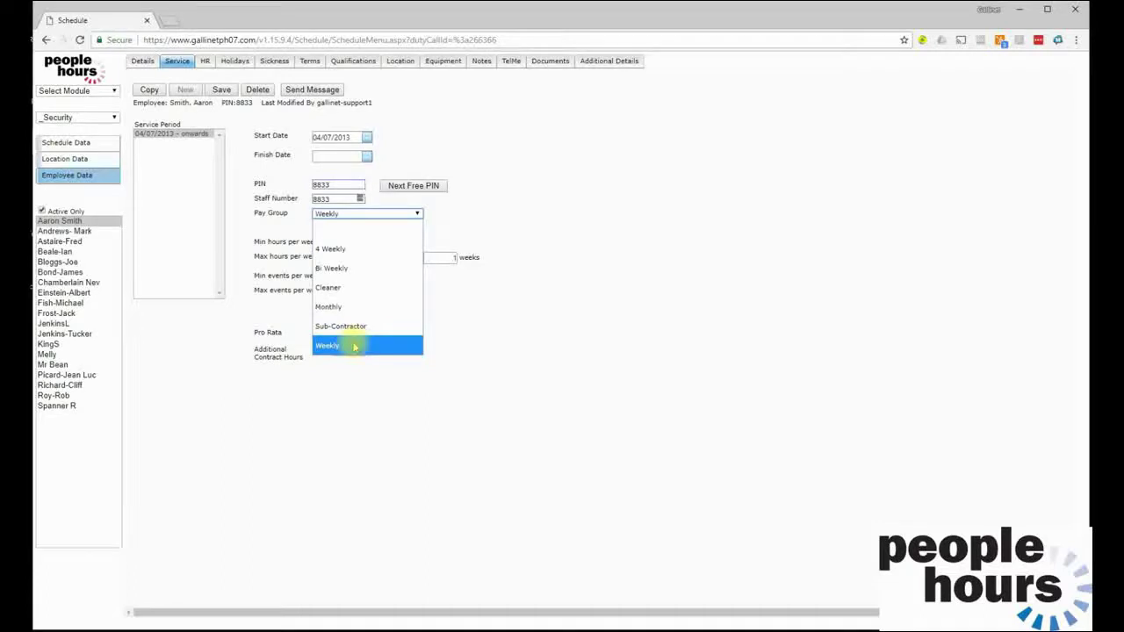
{"action": "left_click", "coordinate": [678, 167]}
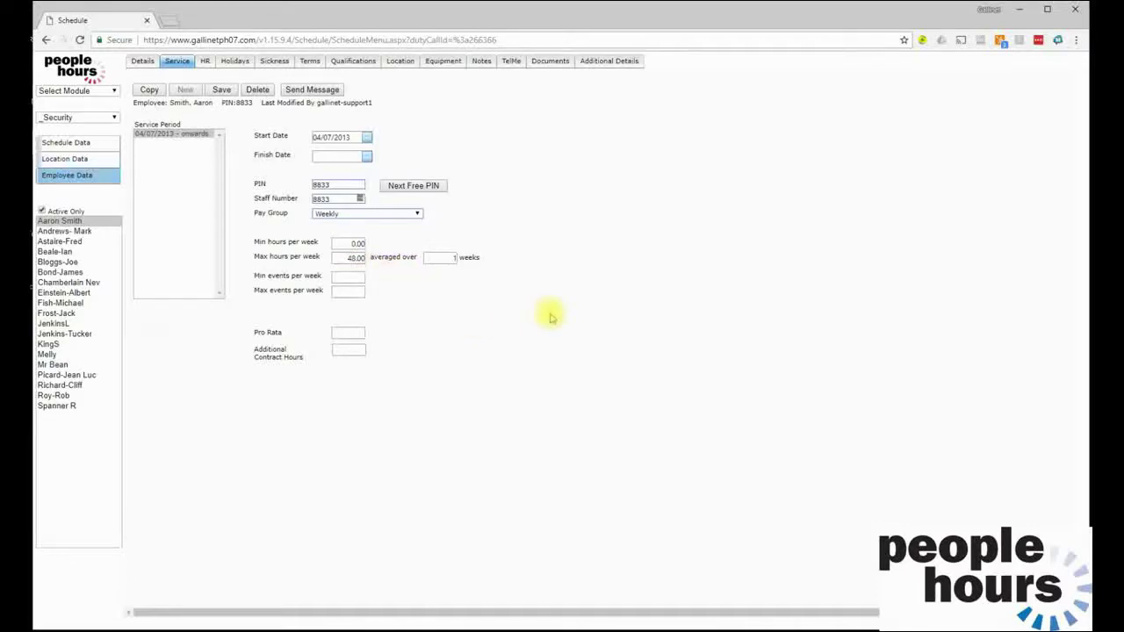
Step: Set the averaging period for the maximum hours per week to 13 weeks
{"action": "left_click", "coordinate": [442, 256]}
{"action": "type", "text": "1"}
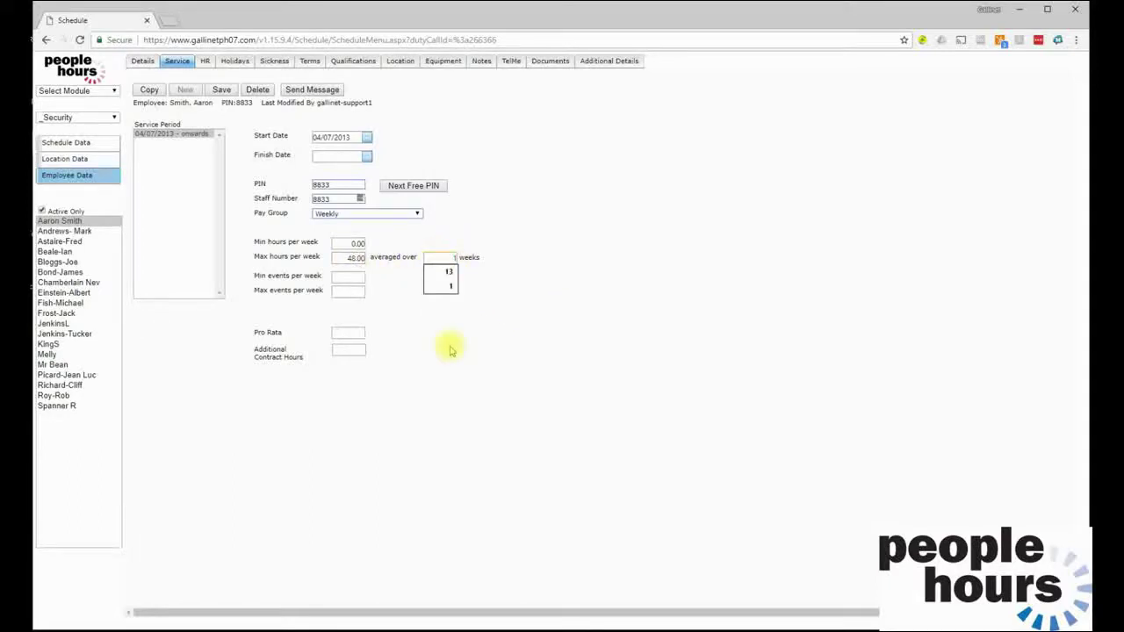
{"action": "type", "text": "3"}
{"action": "left_click", "coordinate": [587, 260]}
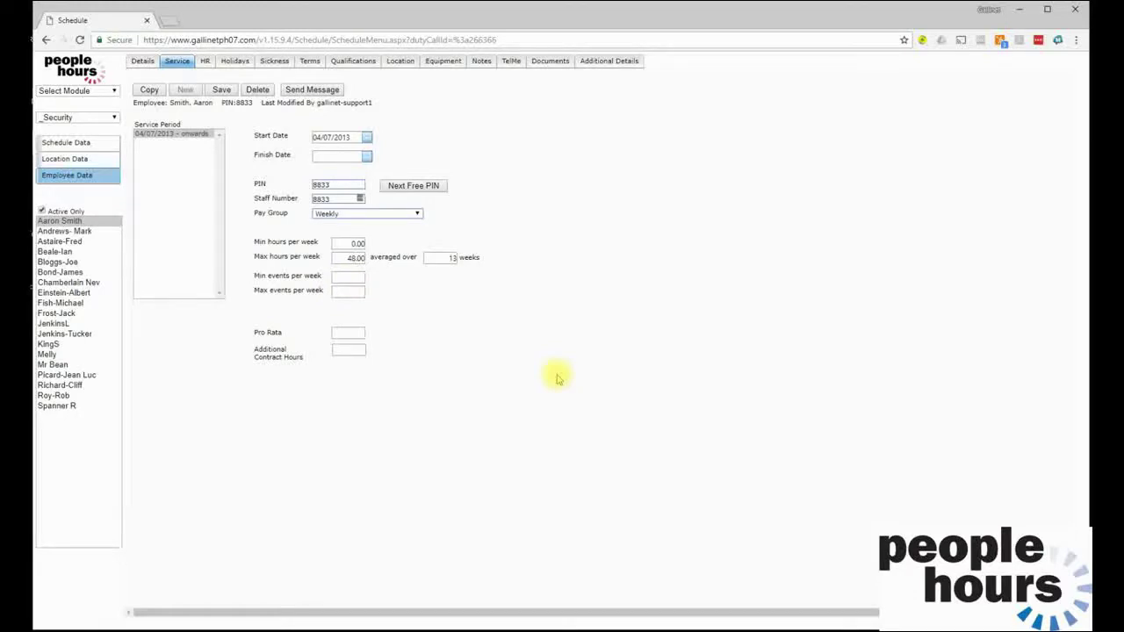
Step: Open the second listed employee's service record and compare the 01/01/2002 service period with the one running from 01/04/2012 onwards
{"action": "left_click", "coordinate": [162, 137]}
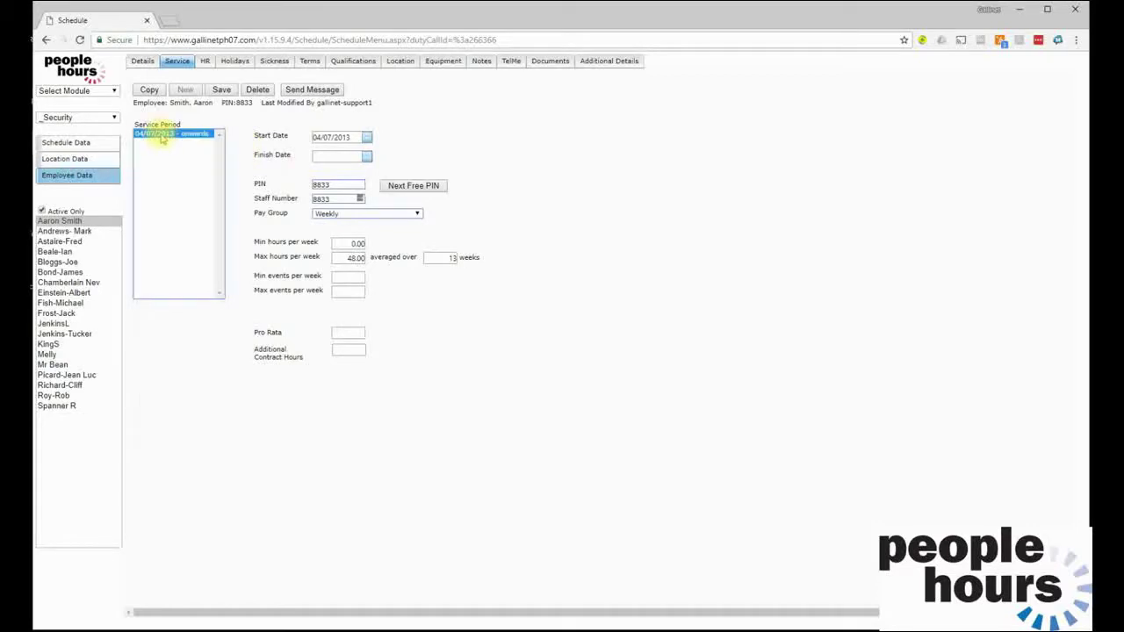
{"action": "left_click", "coordinate": [77, 232]}
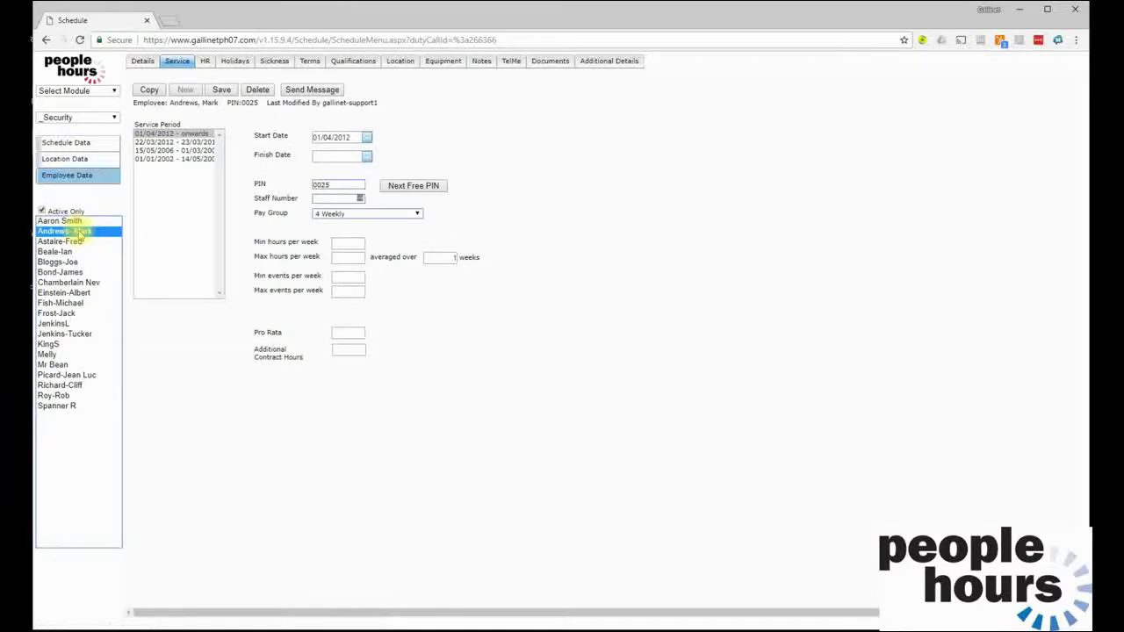
{"action": "left_click", "coordinate": [175, 158]}
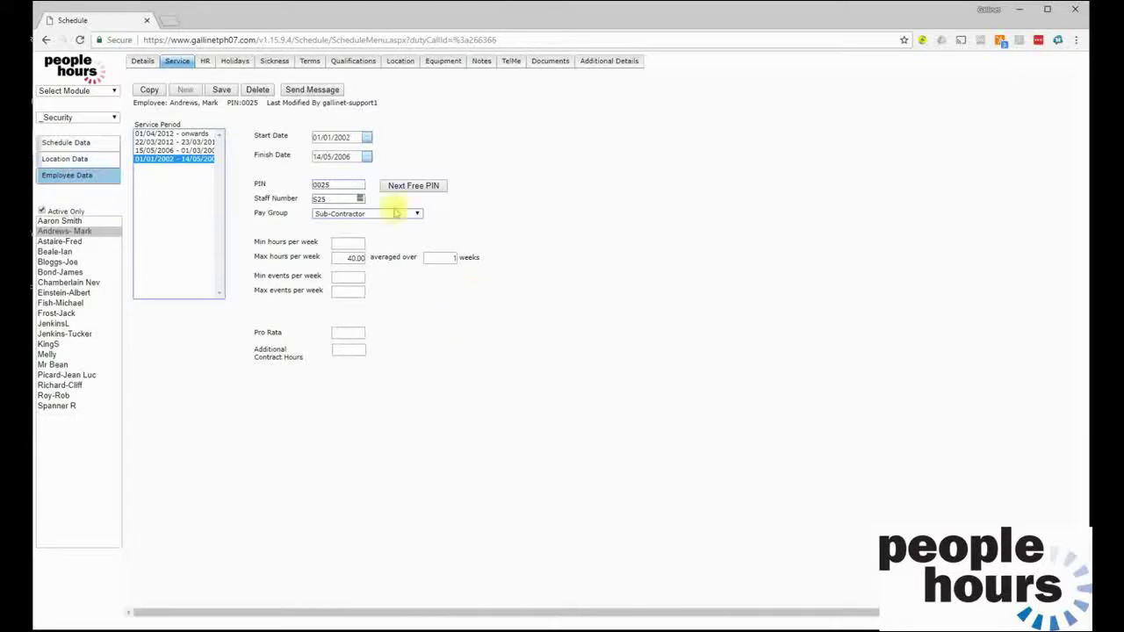
{"action": "left_click", "coordinate": [155, 134]}
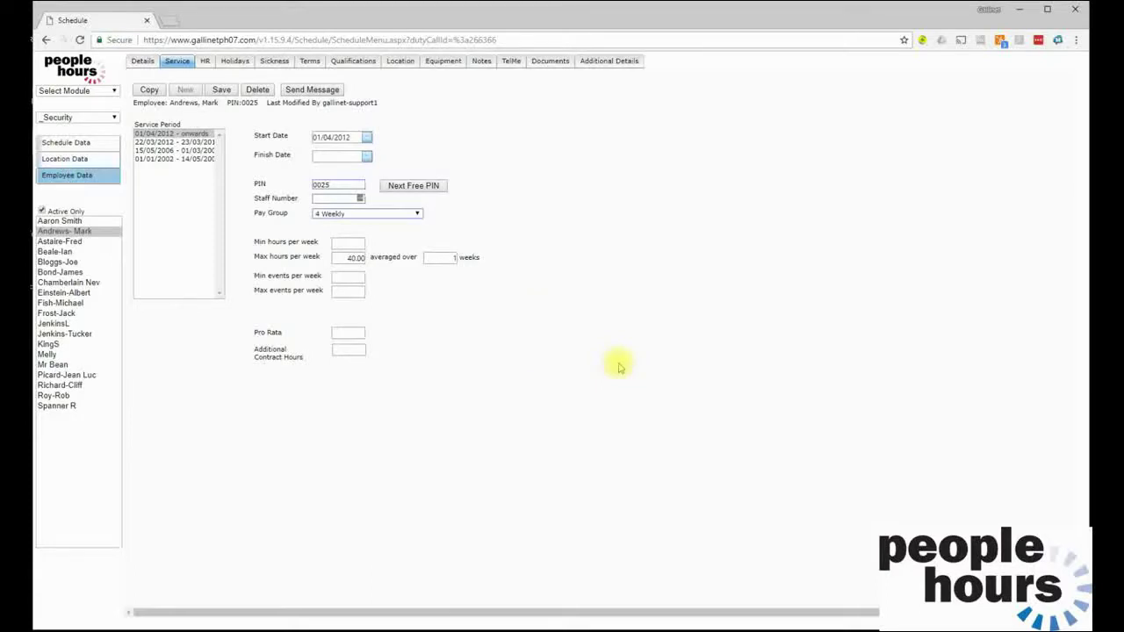
Step: Return to the first listed employee, open the HR page, and examine the WTD Optout and Reason For Leaving options
{"action": "left_click", "coordinate": [76, 222]}
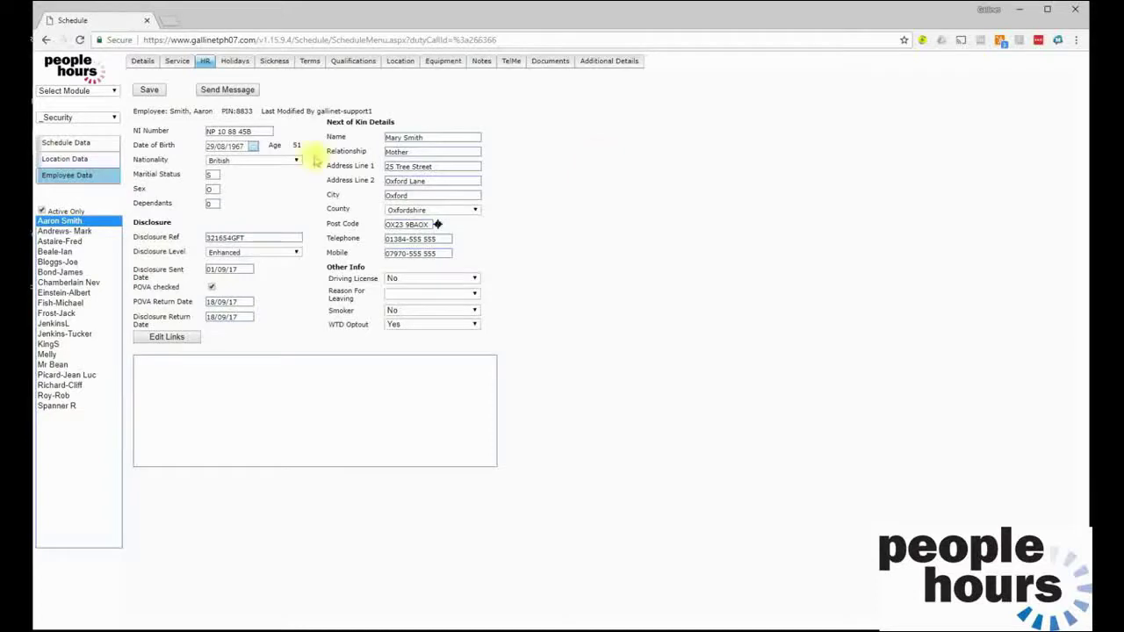
{"action": "left_click", "coordinate": [270, 132]}
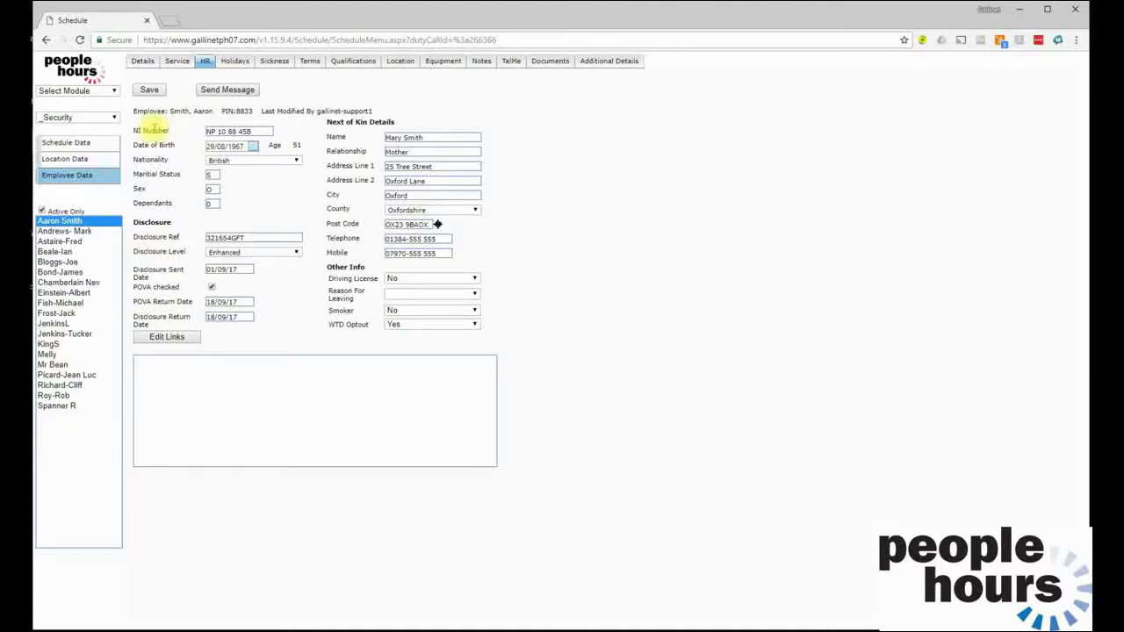
{"action": "left_click", "coordinate": [717, 151]}
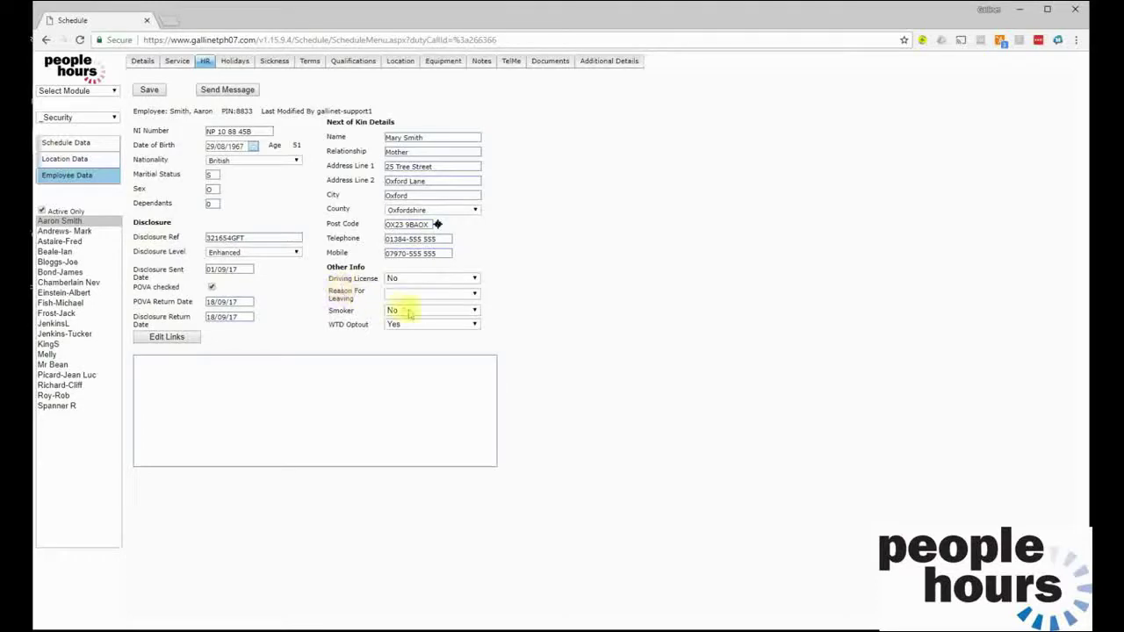
{"action": "left_click", "coordinate": [432, 327]}
{"action": "left_click", "coordinate": [432, 324]}
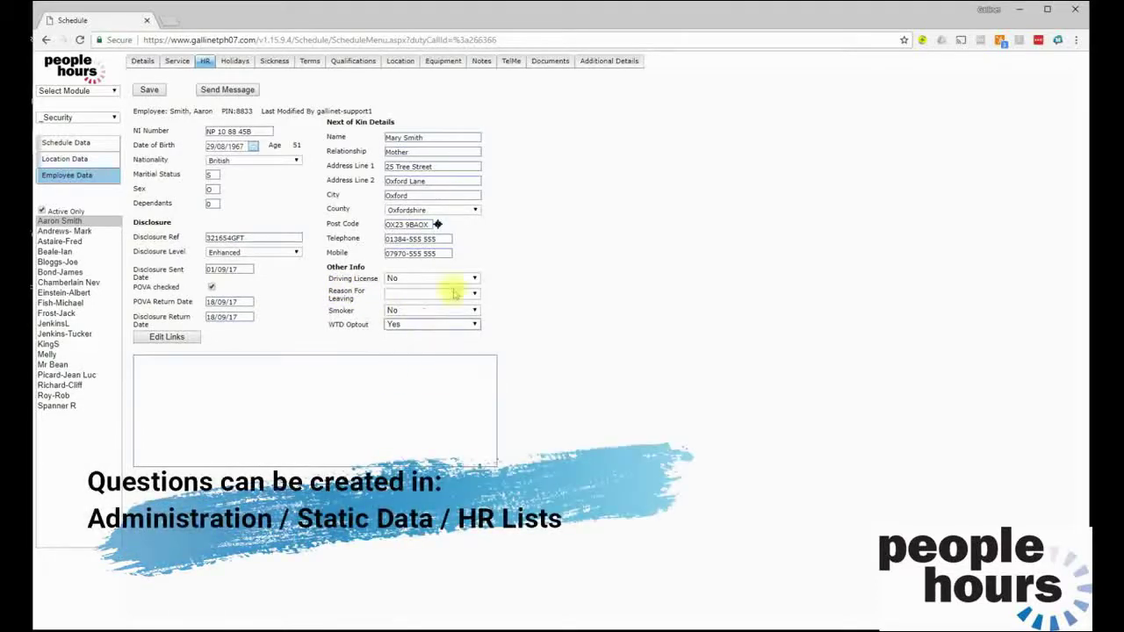
{"action": "left_click", "coordinate": [425, 294]}
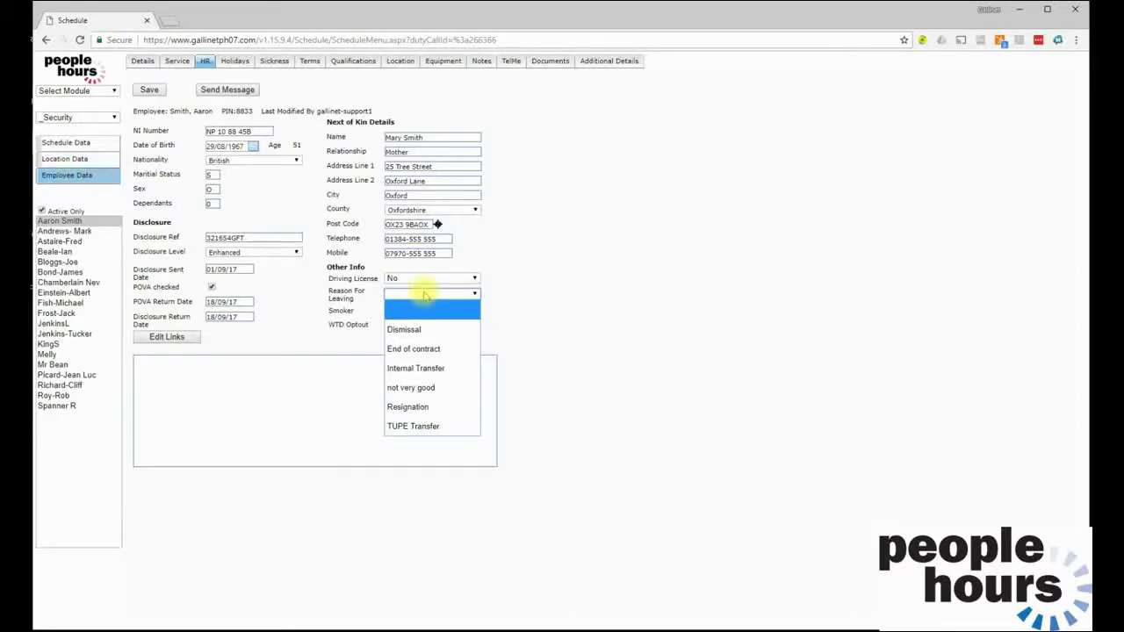
{"action": "left_click", "coordinate": [425, 296]}
Step: Highlight the holiday year starting 01/01/2018 on the Holidays page, and open the employee's Holiday summary in the TelMe app
{"action": "left_click", "coordinate": [235, 63]}
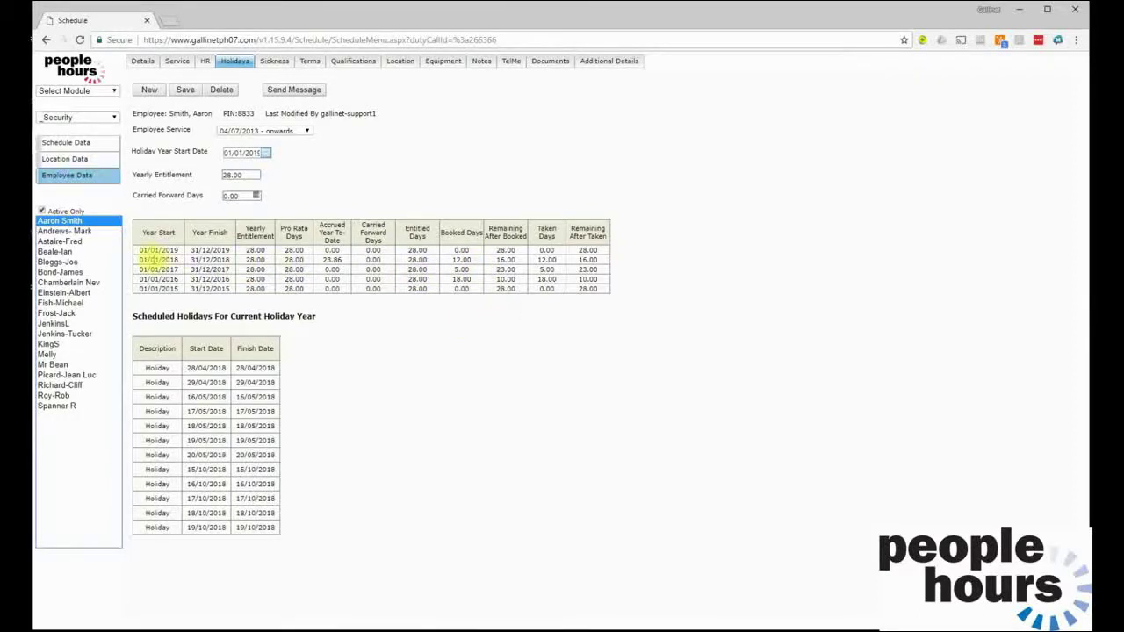
{"action": "left_click_drag", "start_coordinate": [144, 258], "coordinate": [178, 259]}
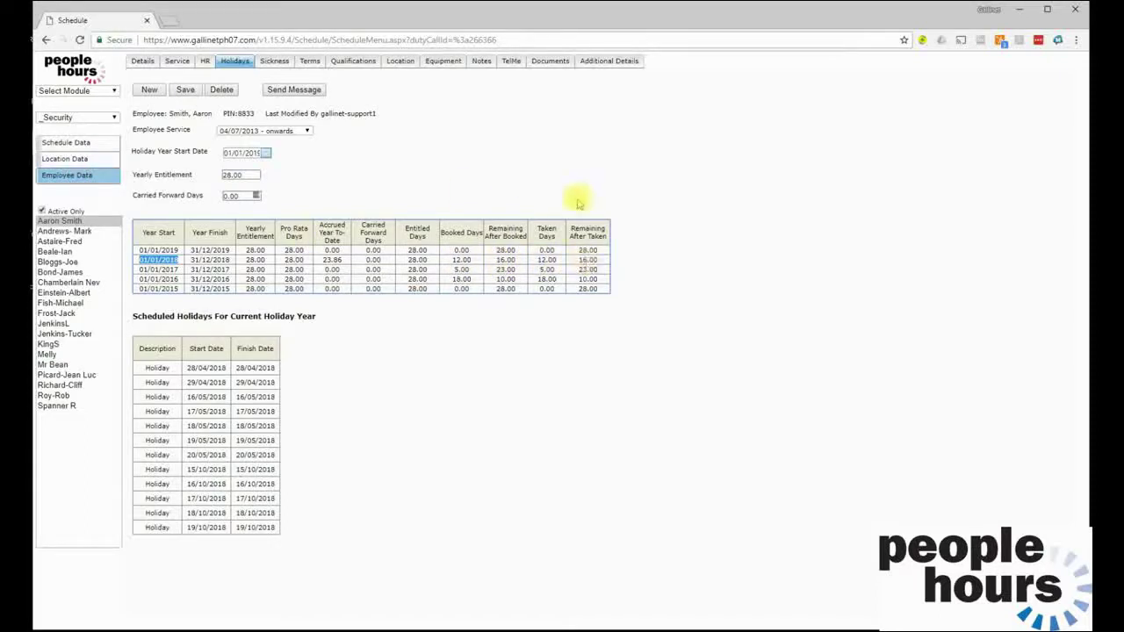
{"action": "key", "text": "alt+Tab"}
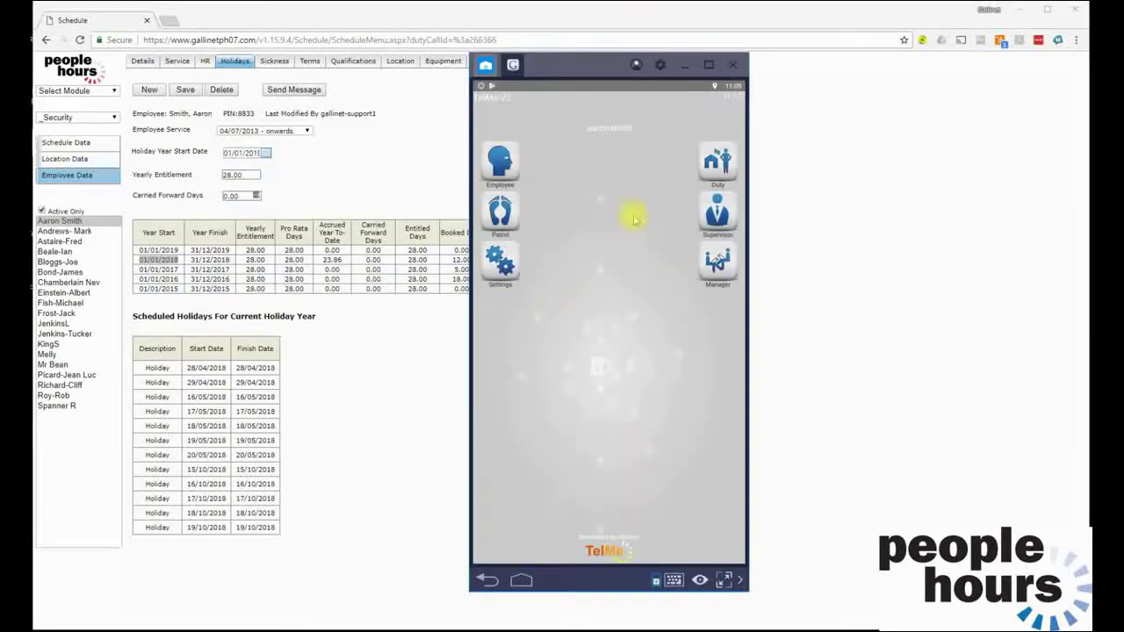
{"action": "left_click", "coordinate": [499, 158]}
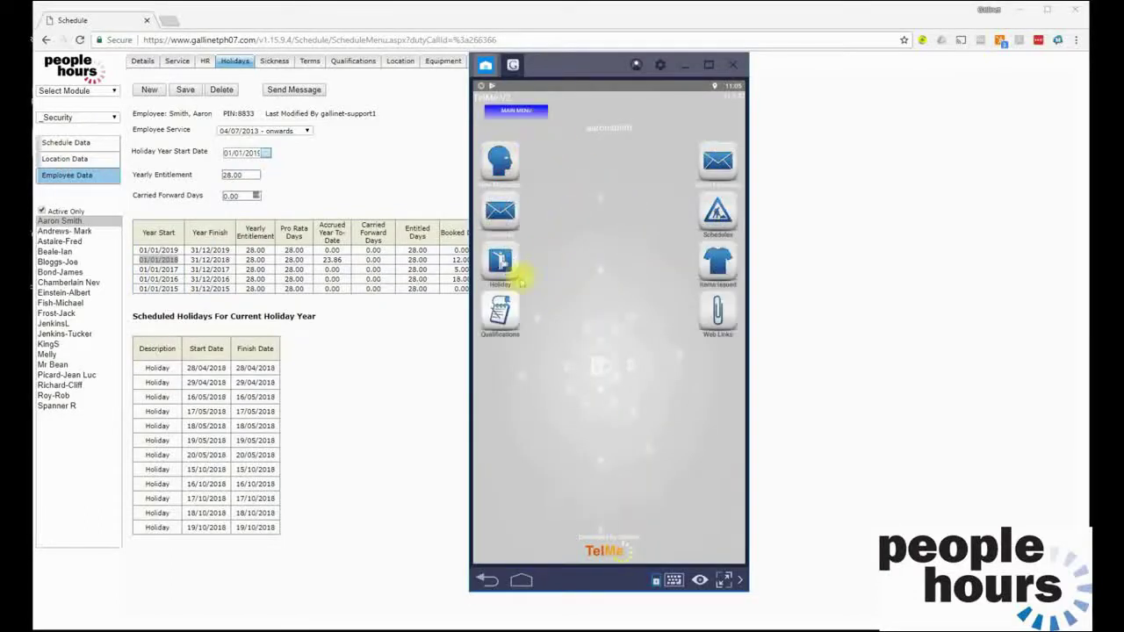
{"action": "left_click", "coordinate": [499, 261]}
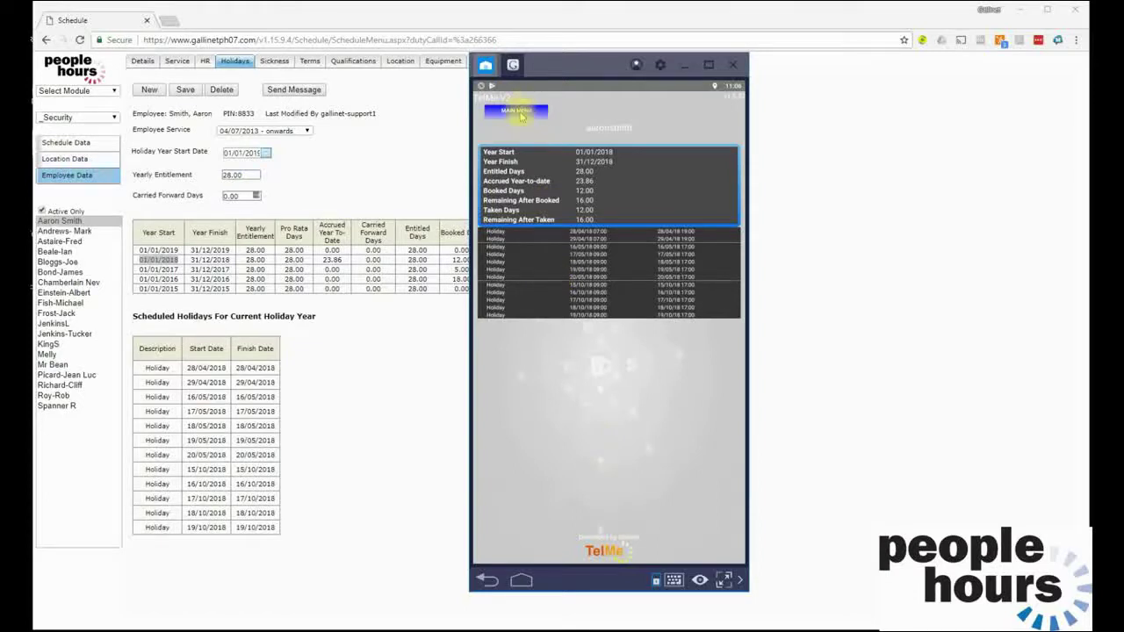
Step: View the employee's Sickness page in People Hours, and open the employee's November 2018 schedule in the TelMe app
{"action": "left_click", "coordinate": [392, 327]}
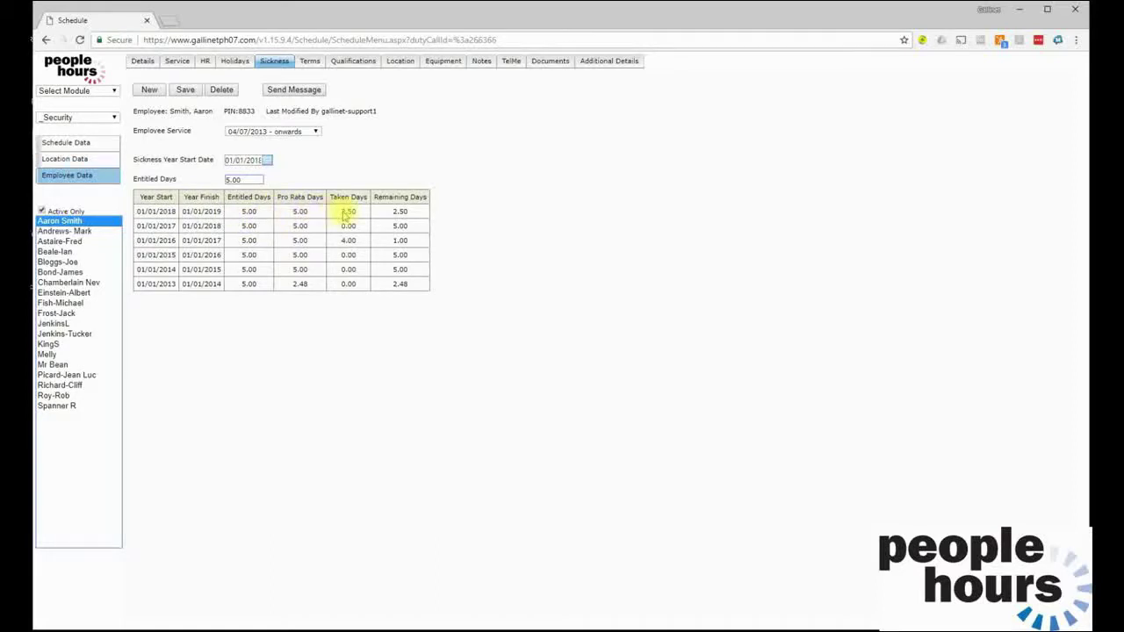
{"action": "left_click", "coordinate": [620, 201]}
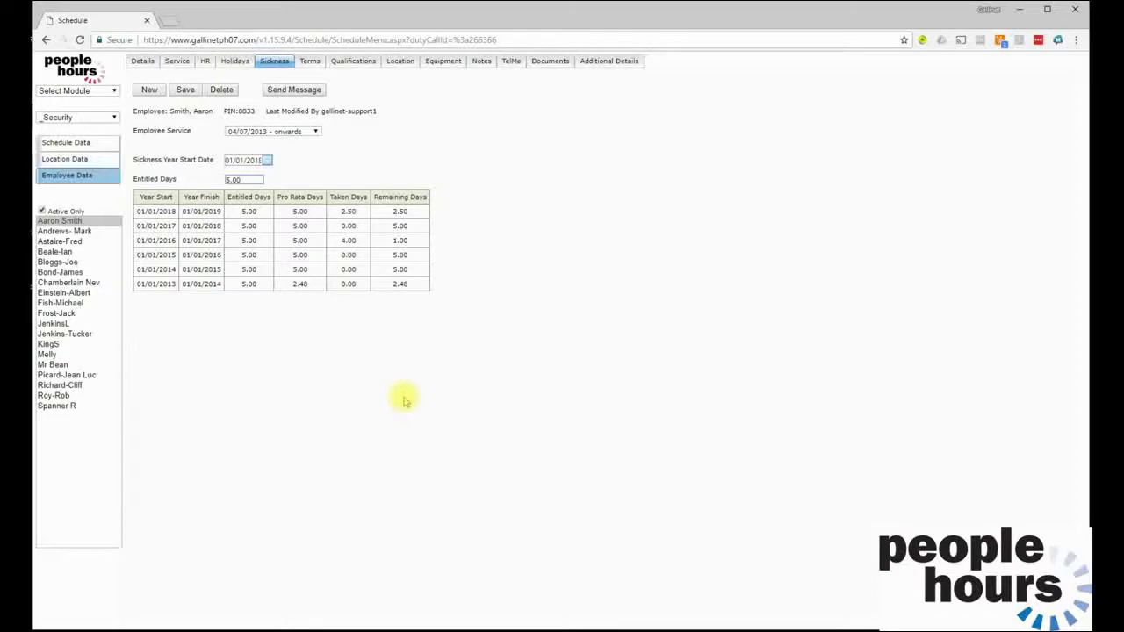
{"action": "key", "text": "alt+Tab"}
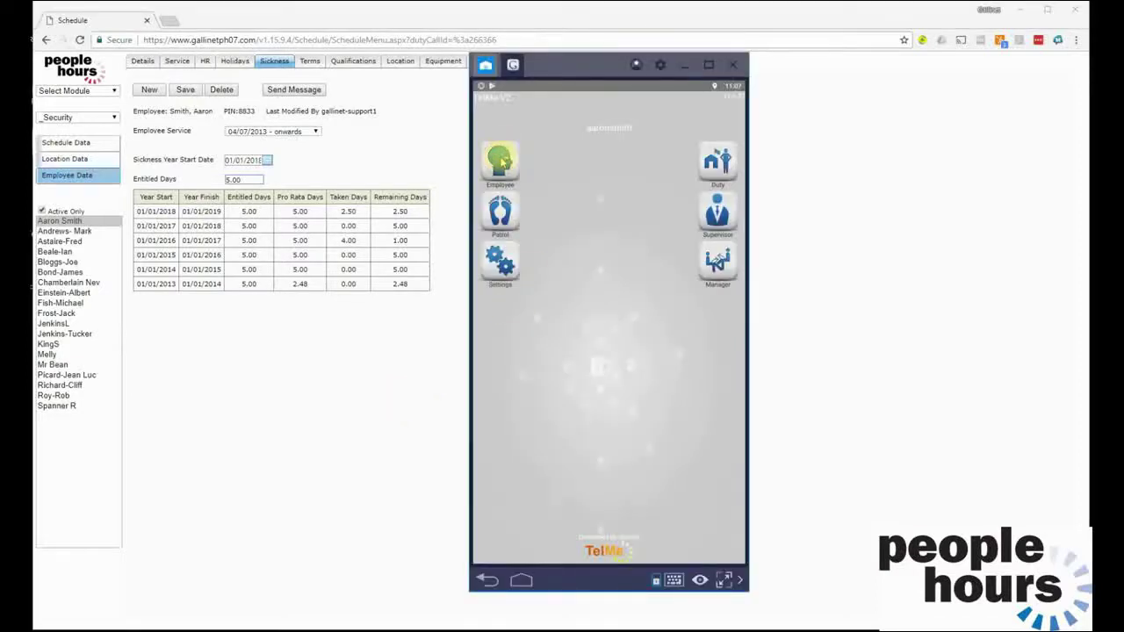
{"action": "left_click", "coordinate": [717, 214]}
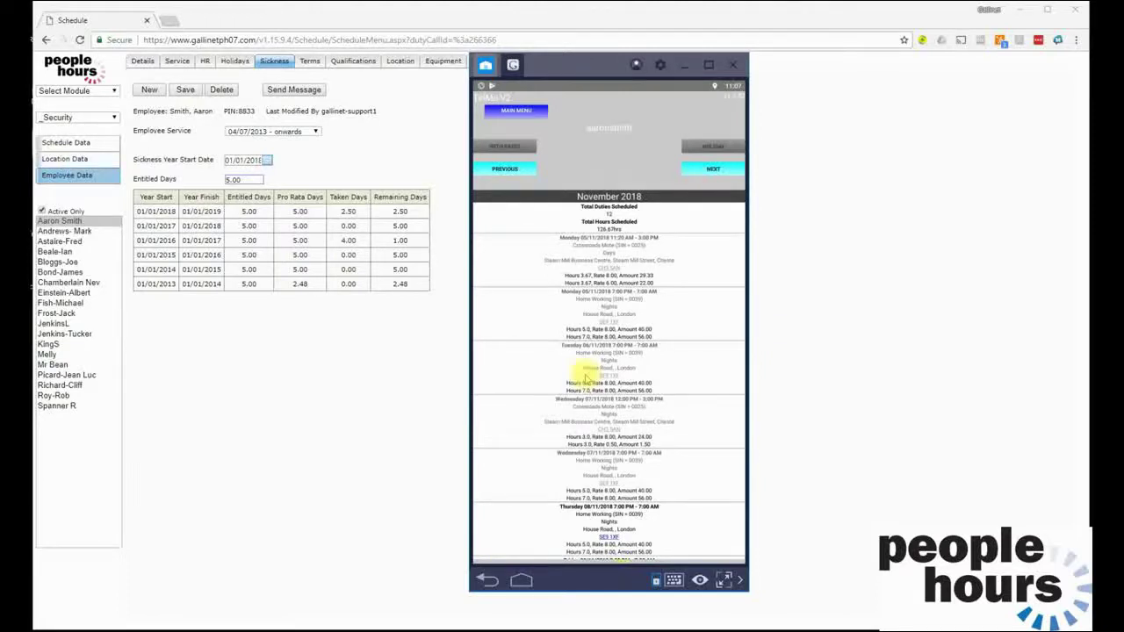
Step: Switch back to People Hours and view the employee's Terms page
{"action": "left_click", "coordinate": [309, 63]}
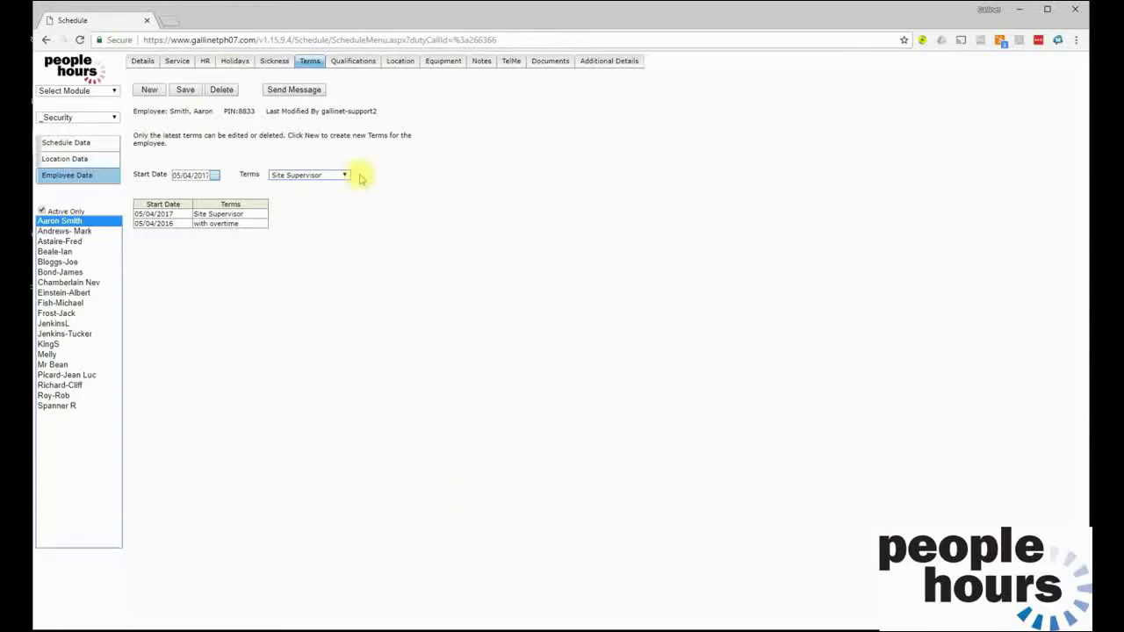
{"action": "left_click", "coordinate": [420, 176]}
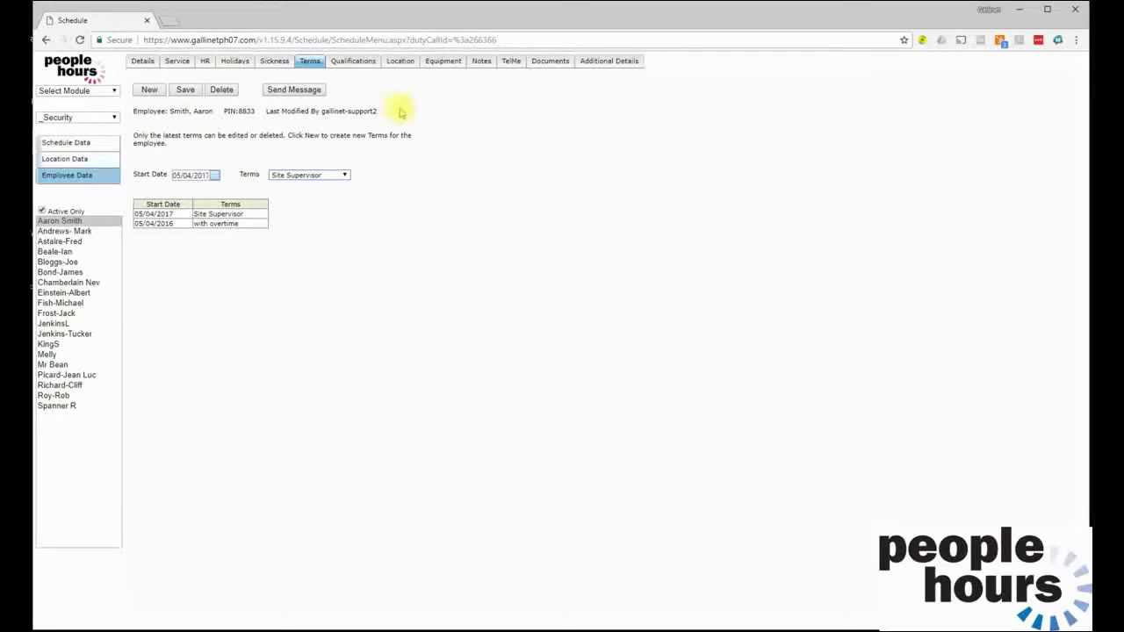
Step: Open the Qualifications page, select the Annual Apprisal qualification, and highlight its End Date
{"action": "left_click", "coordinate": [351, 63]}
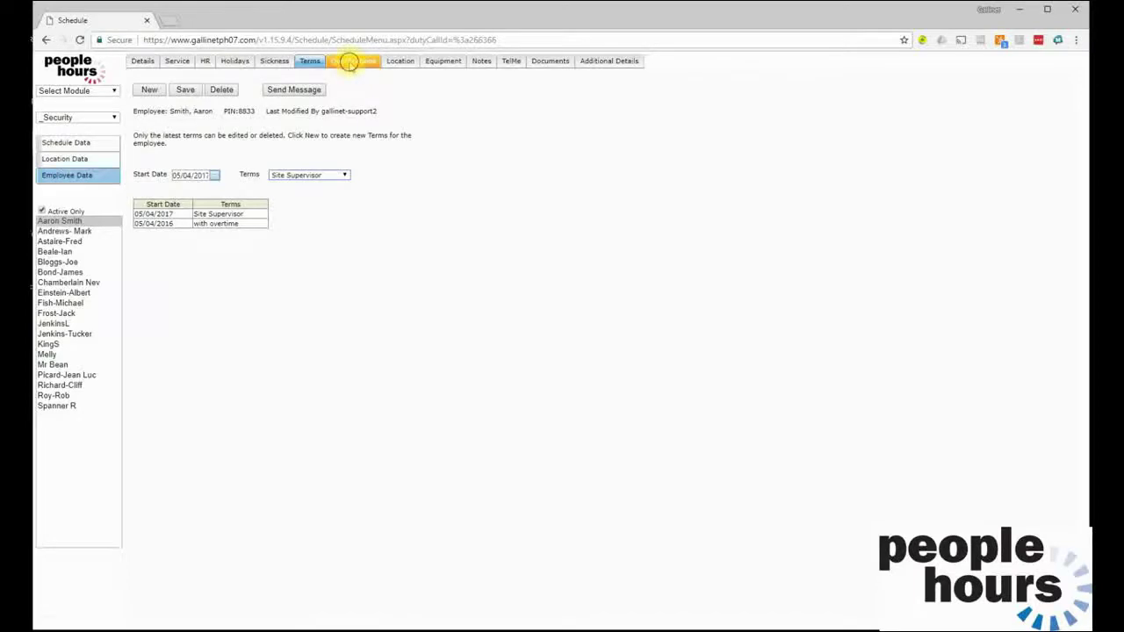
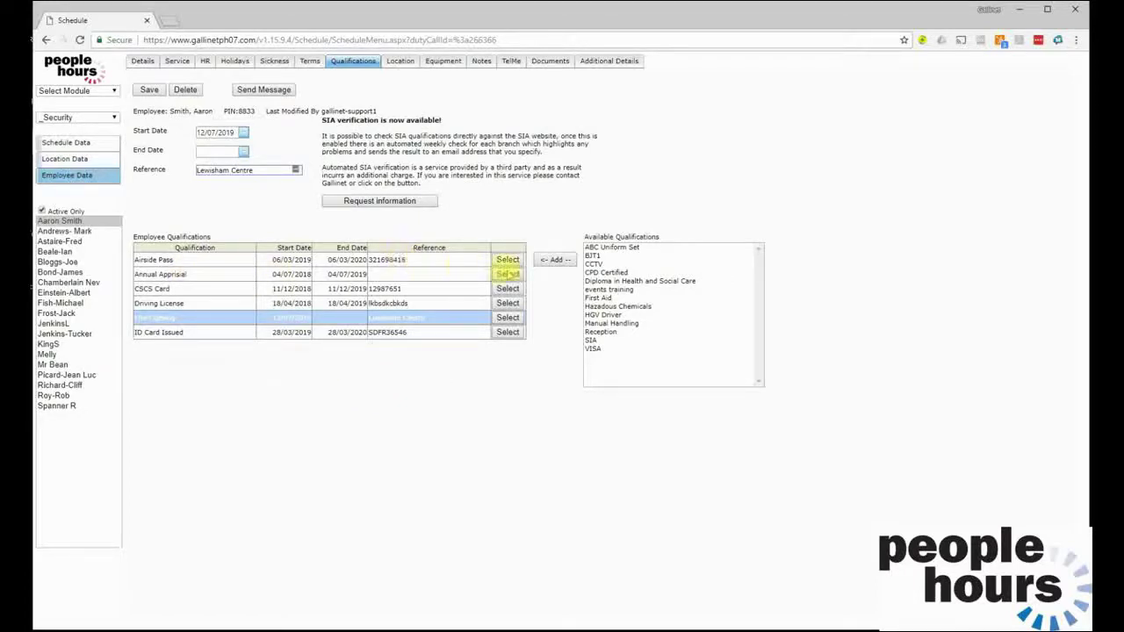
{"action": "left_click", "coordinate": [507, 274]}
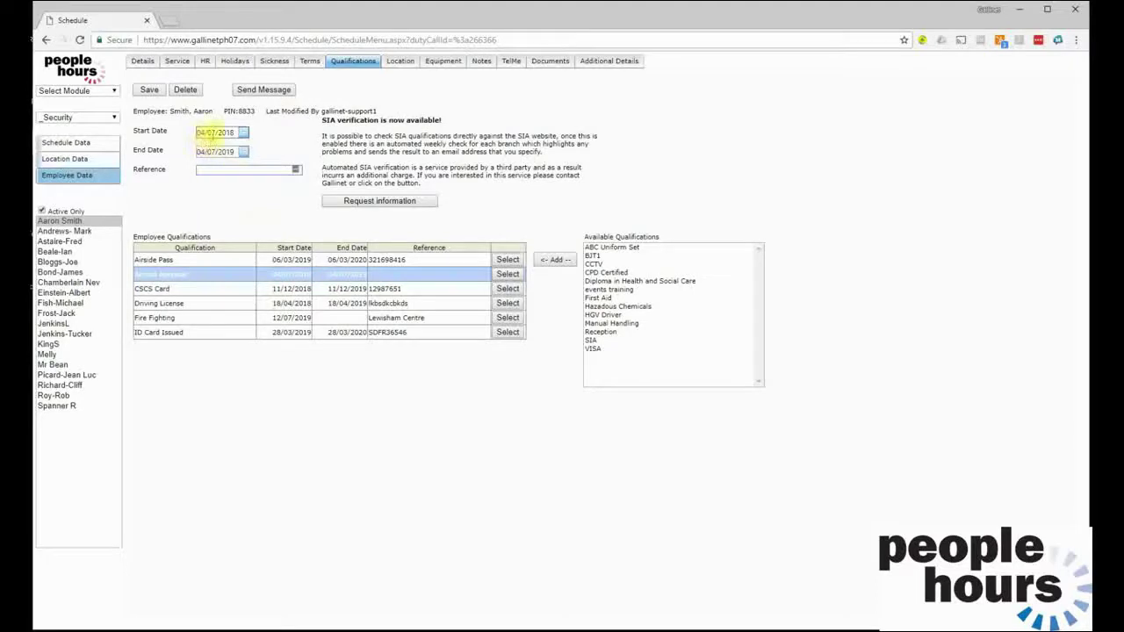
{"action": "left_click", "coordinate": [219, 151]}
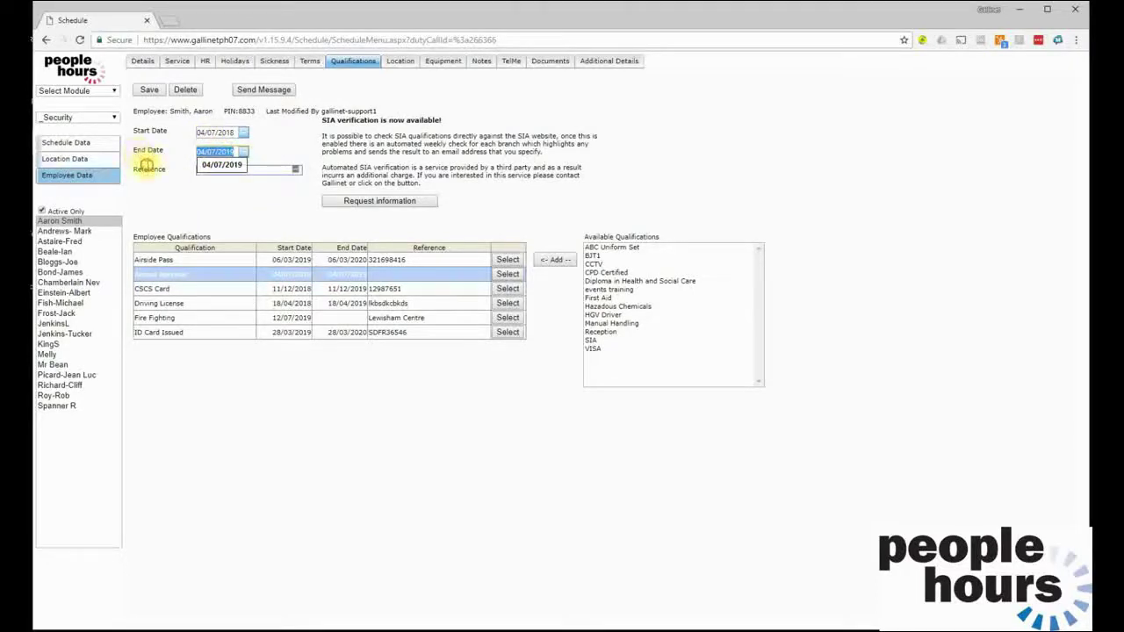
{"action": "left_click", "coordinate": [138, 165]}
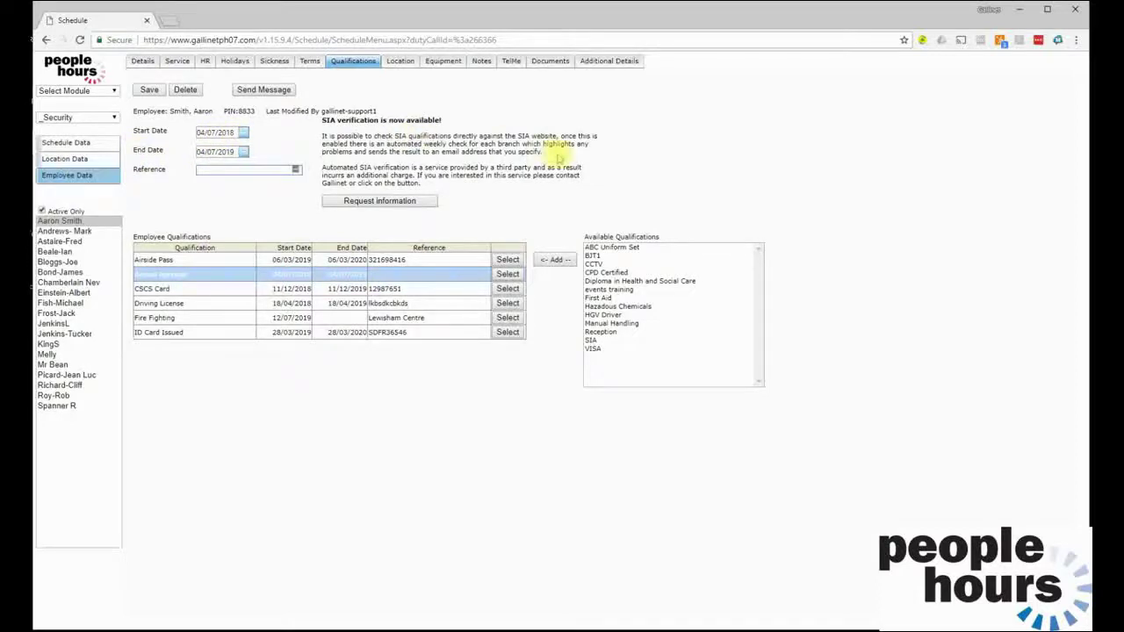
Step: Select the ID Card Issued qualification, and open the employee's Qualifications list in the TelMe app
{"action": "left_click", "coordinate": [508, 334]}
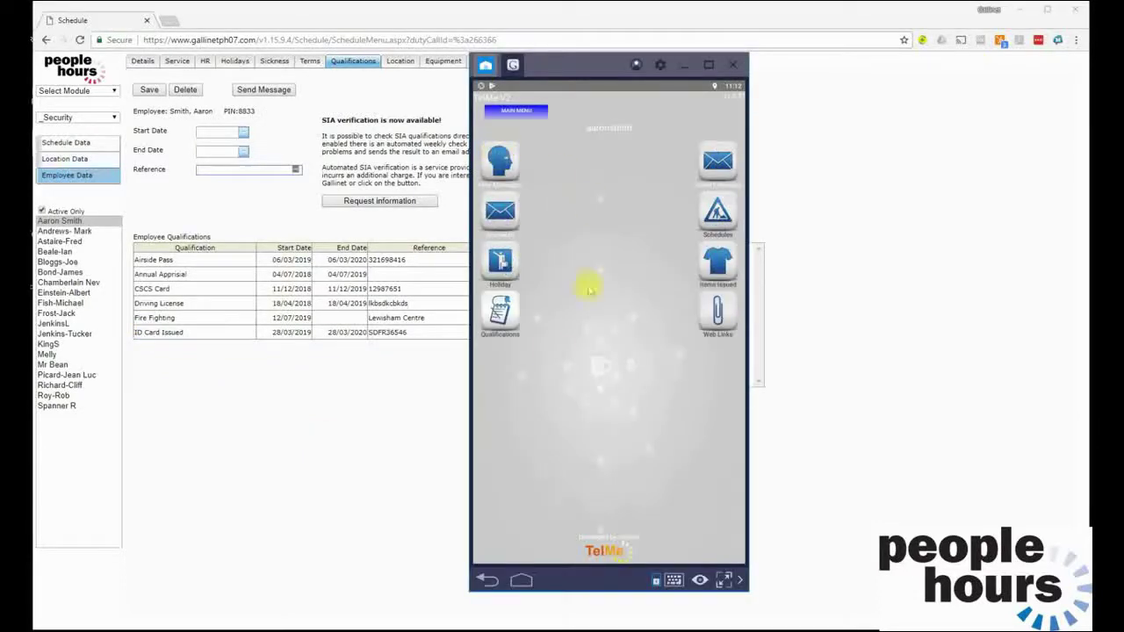
{"action": "left_click", "coordinate": [494, 318]}
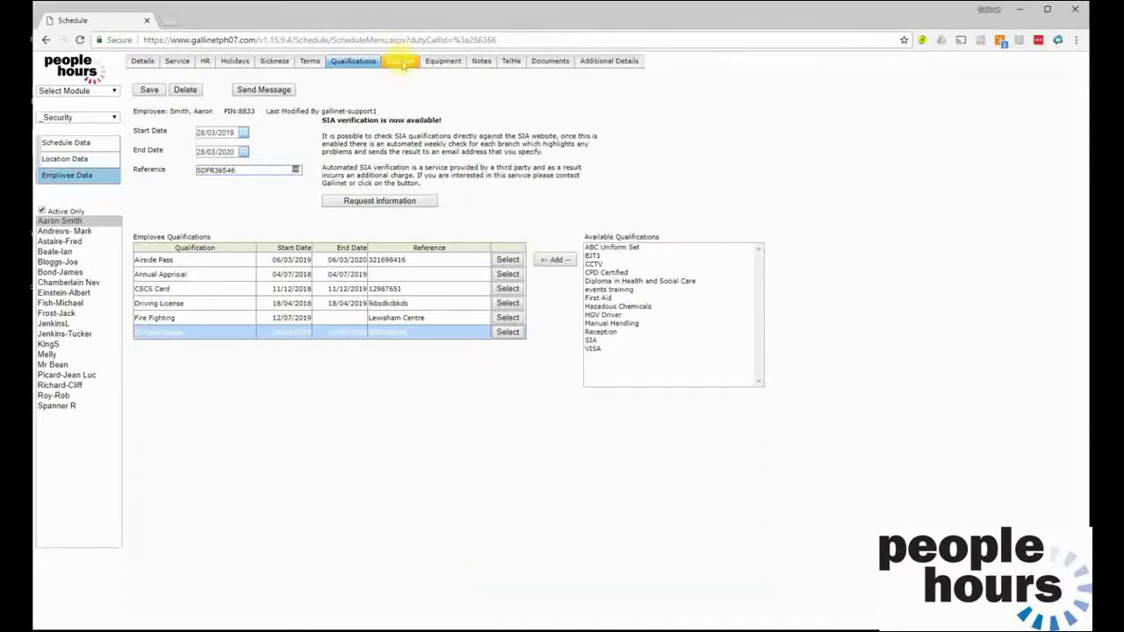
Step: Open the employee's Location page in People Hours
{"action": "left_click", "coordinate": [402, 61]}
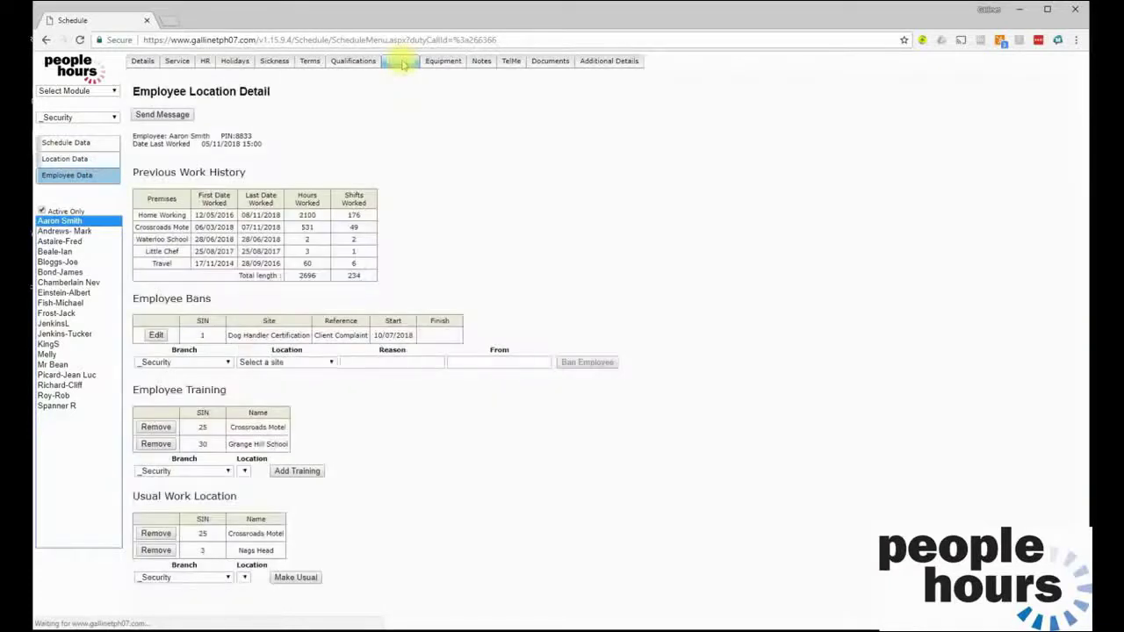
Step: Review the employee's Location page and highlight the Crossroads Motel entry under Employee Training
{"action": "left_click", "coordinate": [606, 204]}
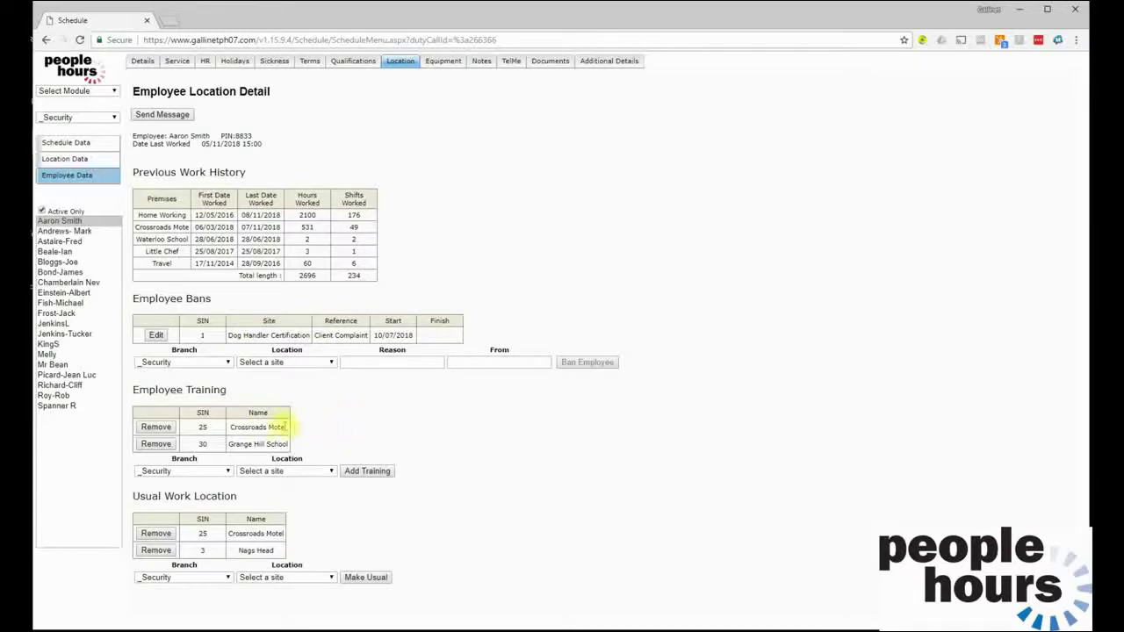
{"action": "double_click", "coordinate": [243, 427]}
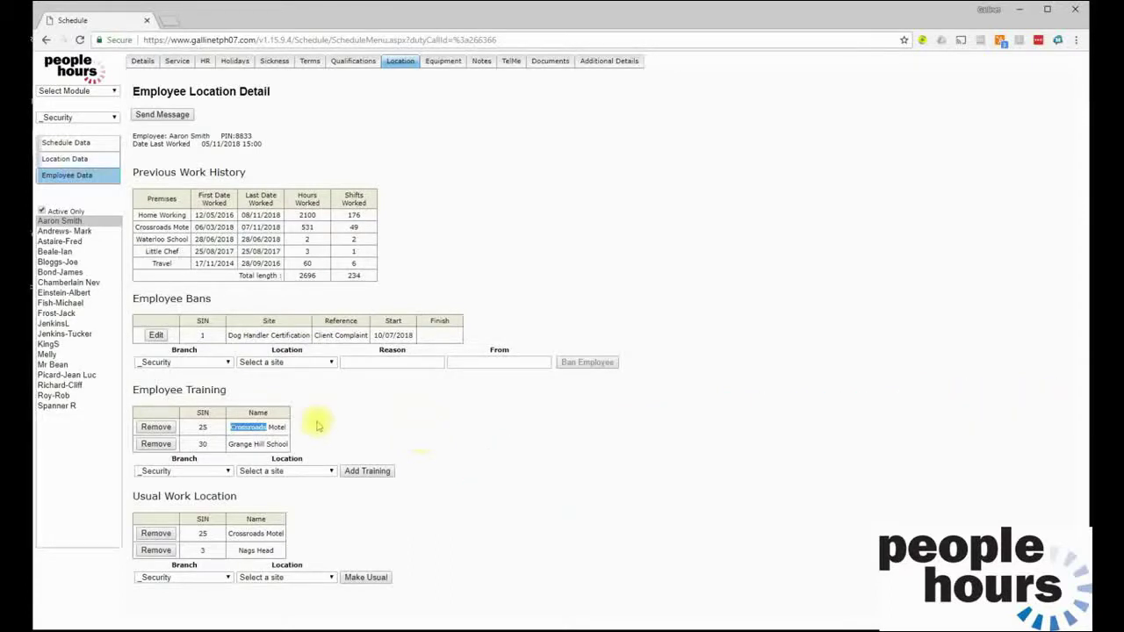
{"action": "left_click", "coordinate": [402, 431]}
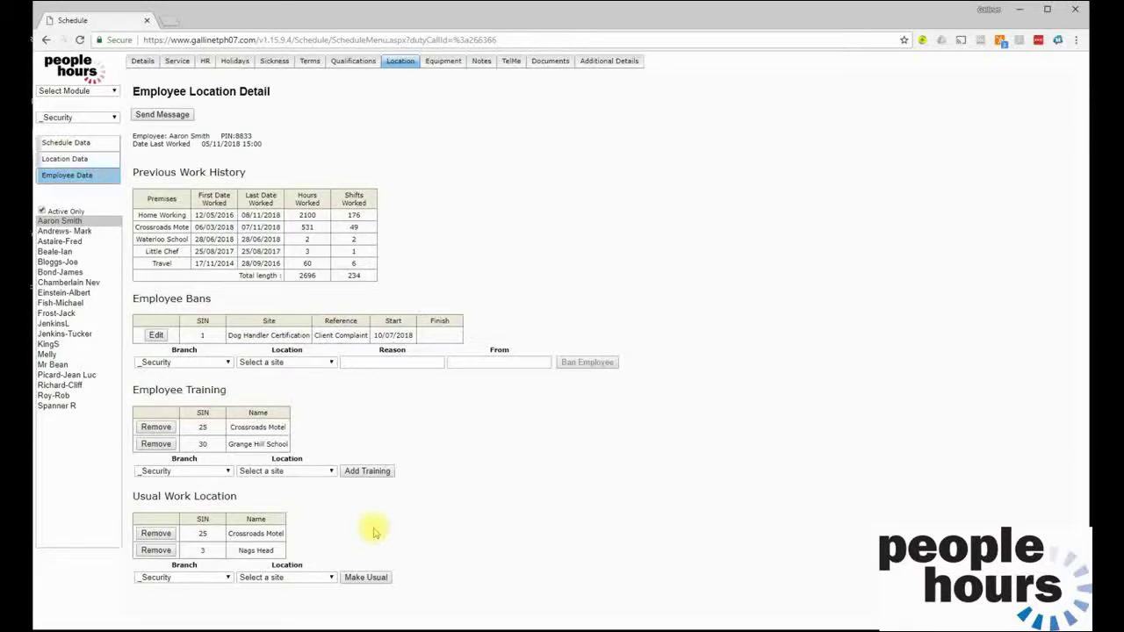
Step: Open the employee's Equipment page, and switch to the TelMe app to view the employee's Items Issued
{"action": "left_click", "coordinate": [444, 61]}
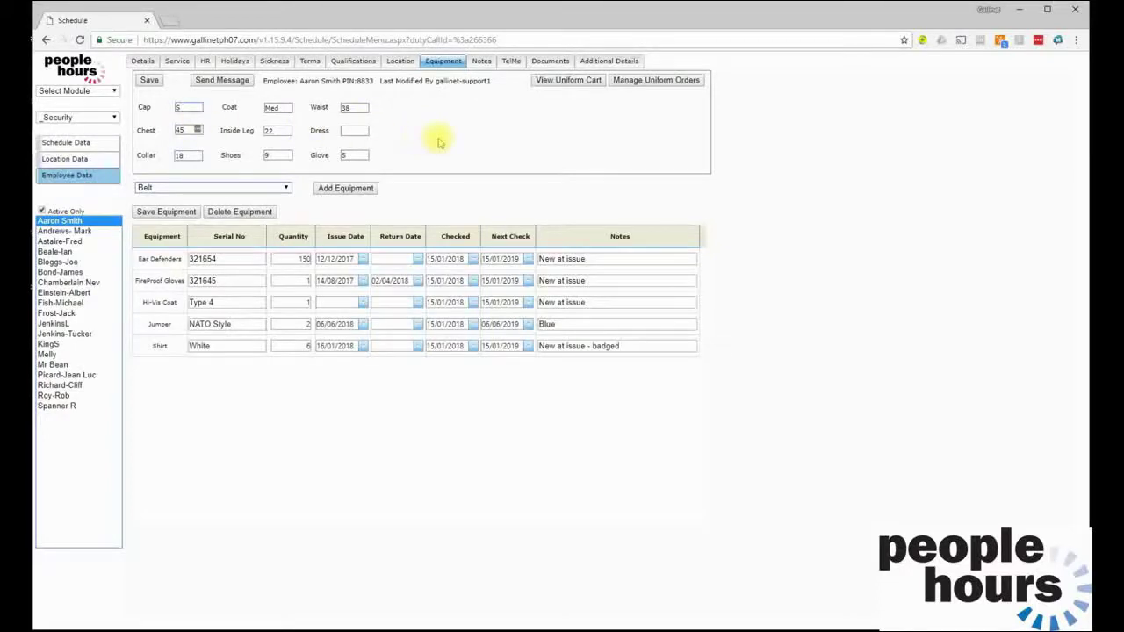
{"action": "key", "text": "alt+Tab"}
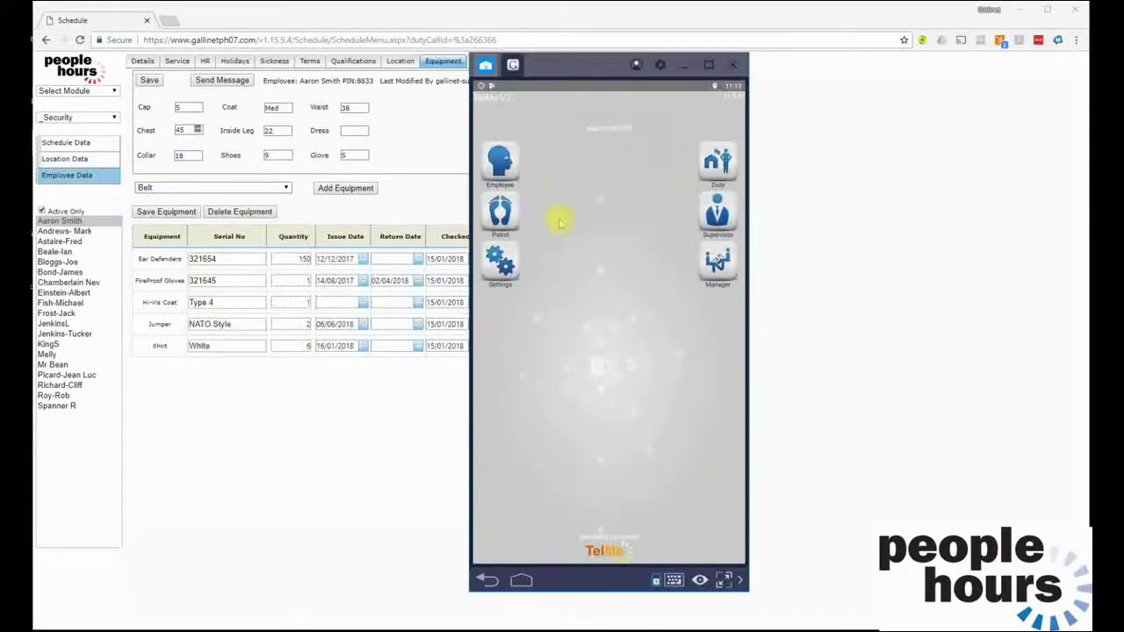
{"action": "left_click", "coordinate": [506, 161]}
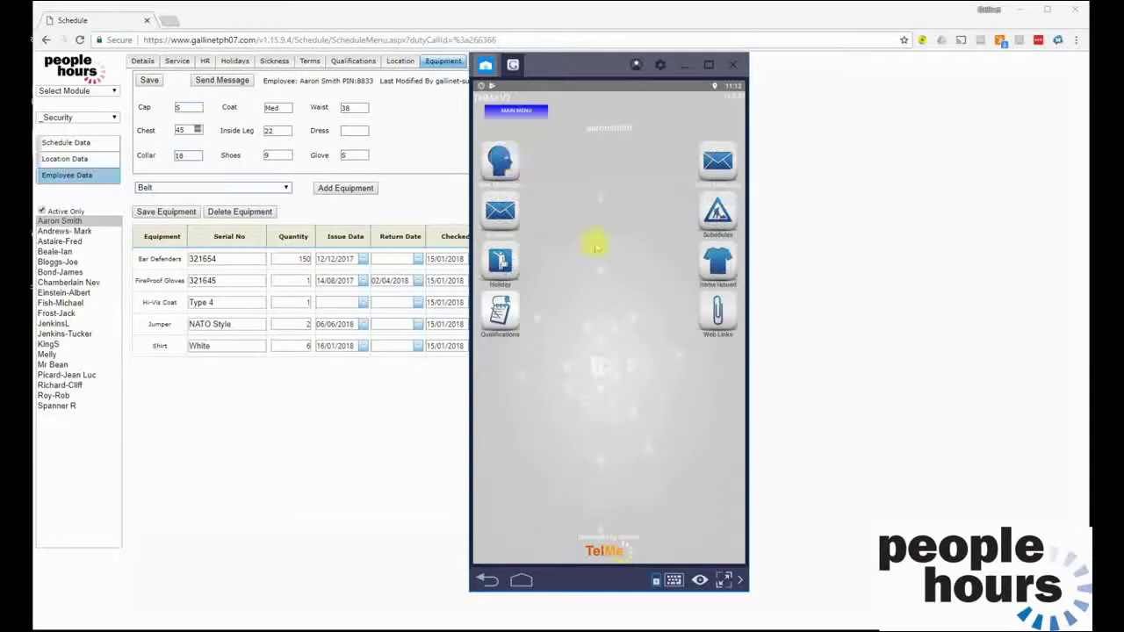
{"action": "left_click", "coordinate": [716, 263]}
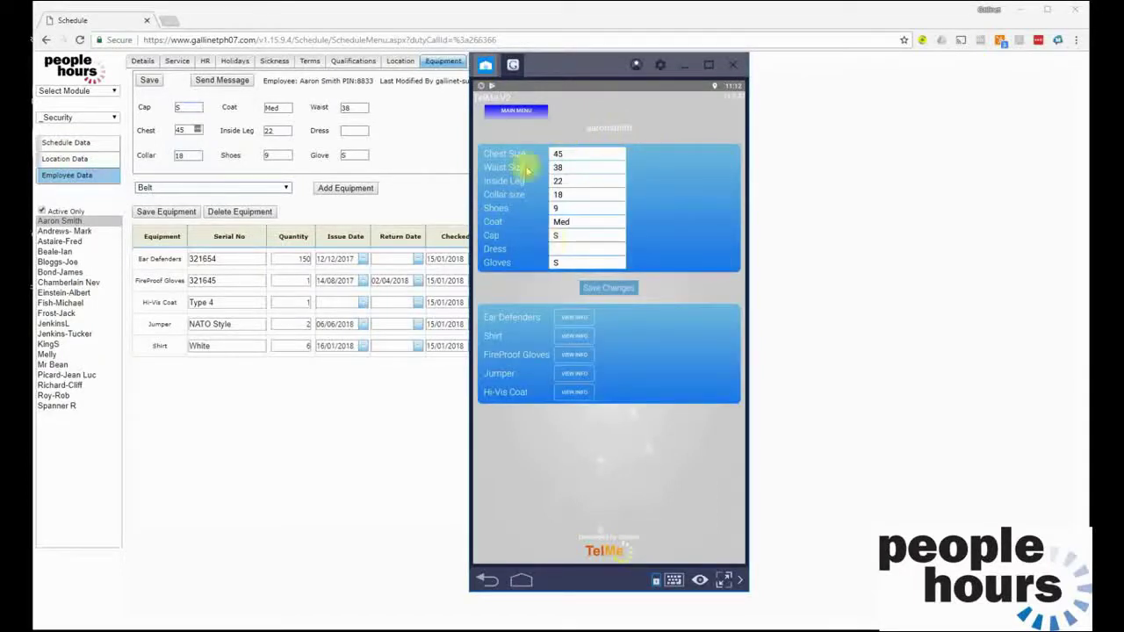
Step: Set the Inside Leg size to 24 in the TelMe app and save the changes
{"action": "left_click", "coordinate": [566, 182]}
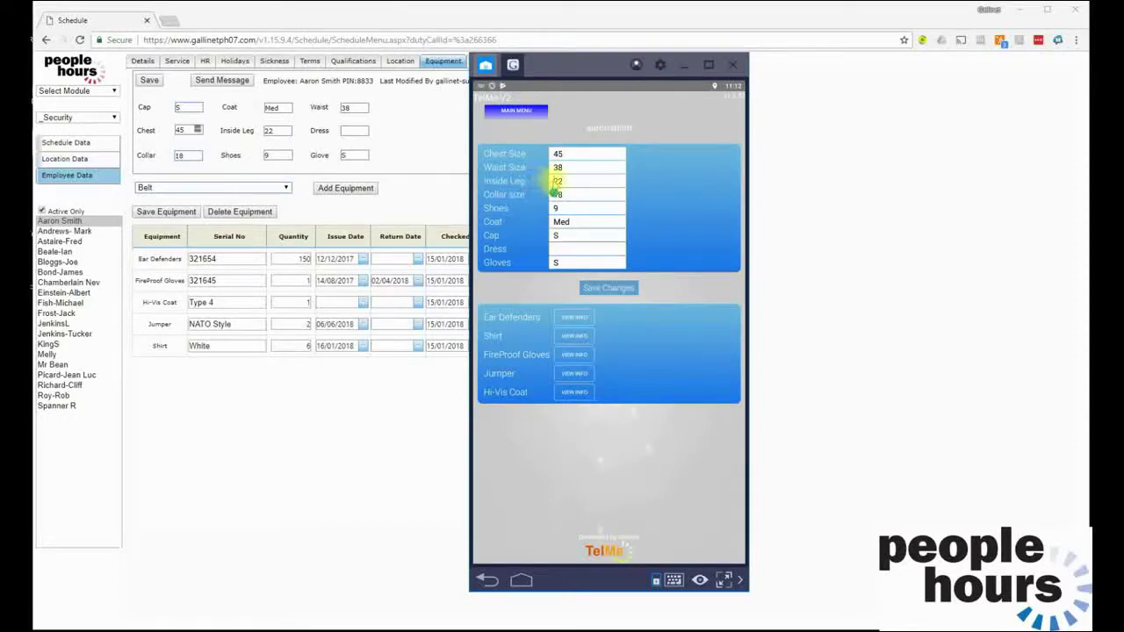
{"action": "key", "text": "BackSpace"}
{"action": "key", "text": "BackSpace"}
{"action": "type", "text": "24"}
{"action": "left_click", "coordinate": [607, 288]}
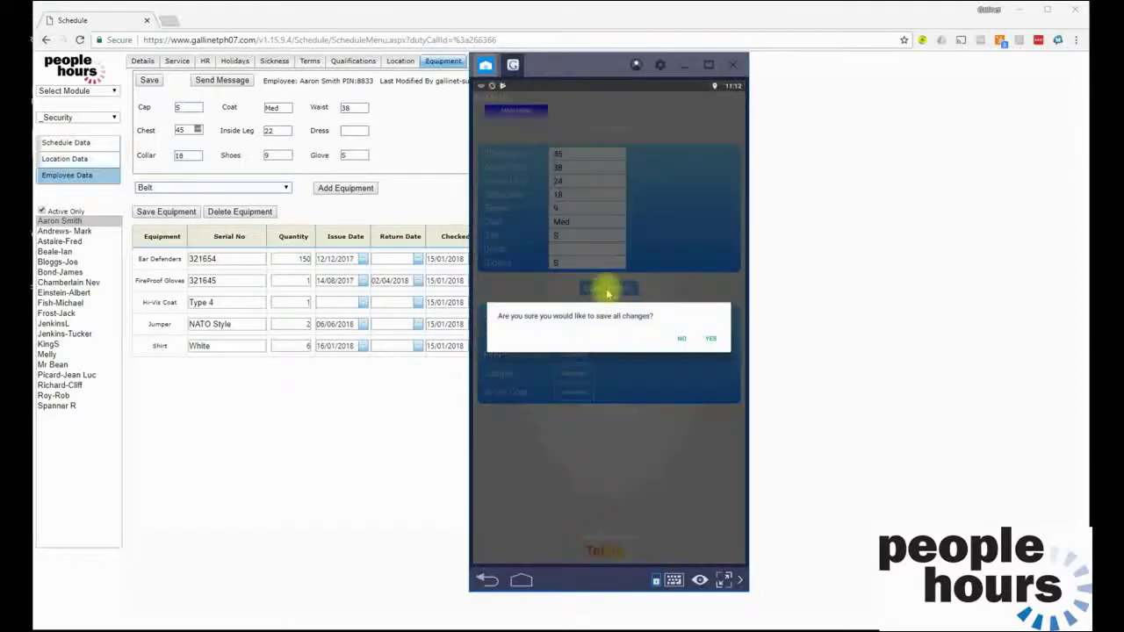
{"action": "left_click", "coordinate": [710, 339]}
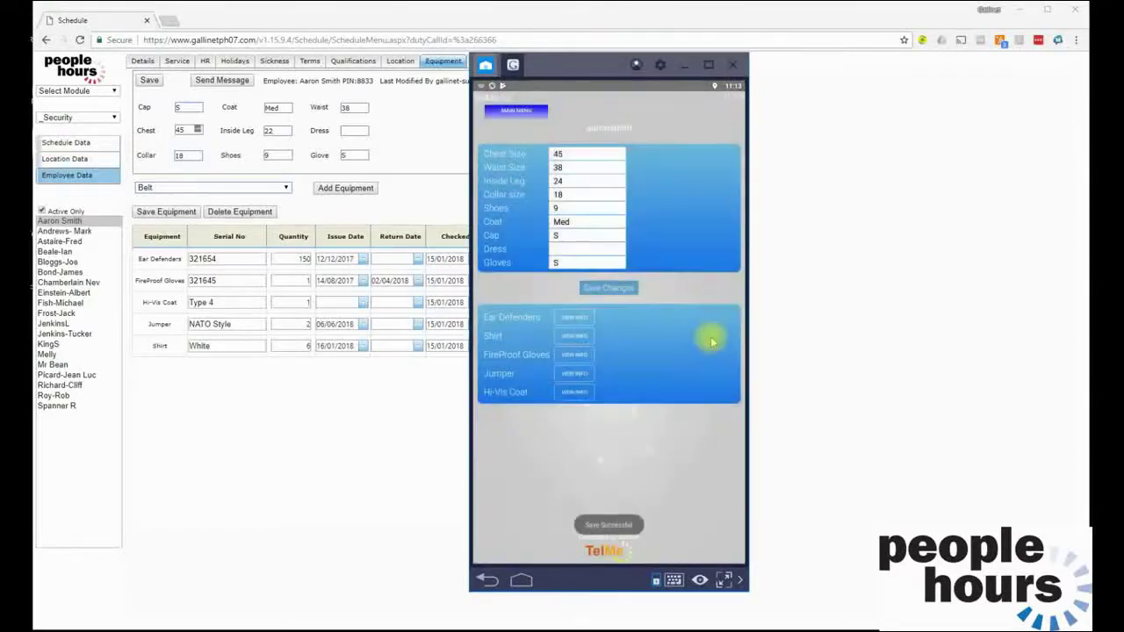
Step: Reload the Equipment page in People Hours and view the list of equipment types available to add
{"action": "left_click", "coordinate": [435, 61]}
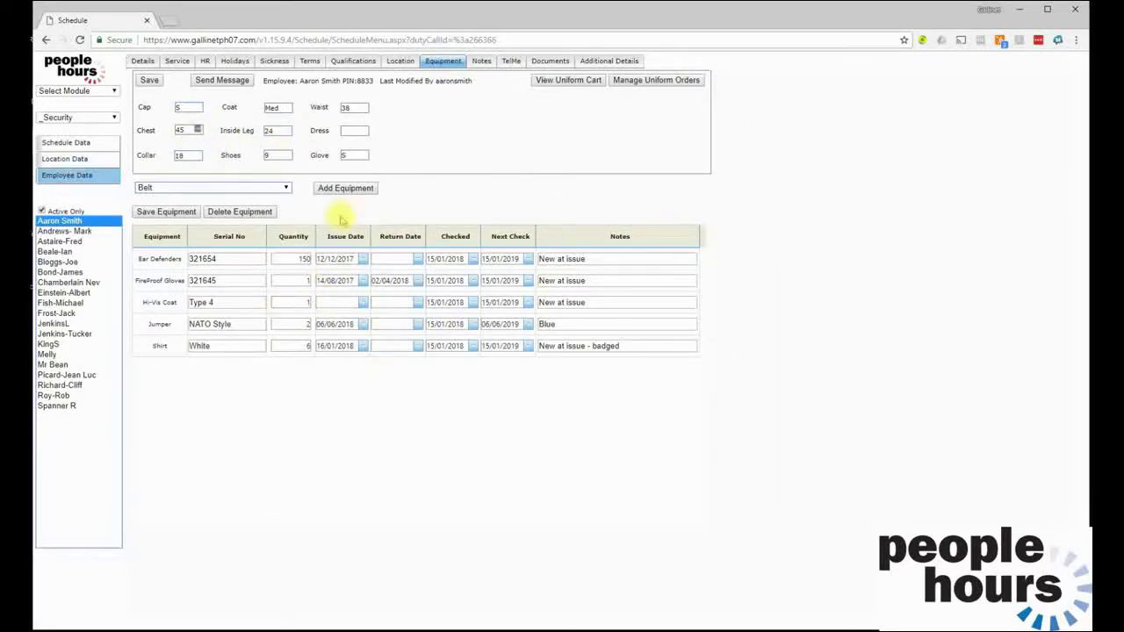
{"action": "left_click", "coordinate": [286, 188]}
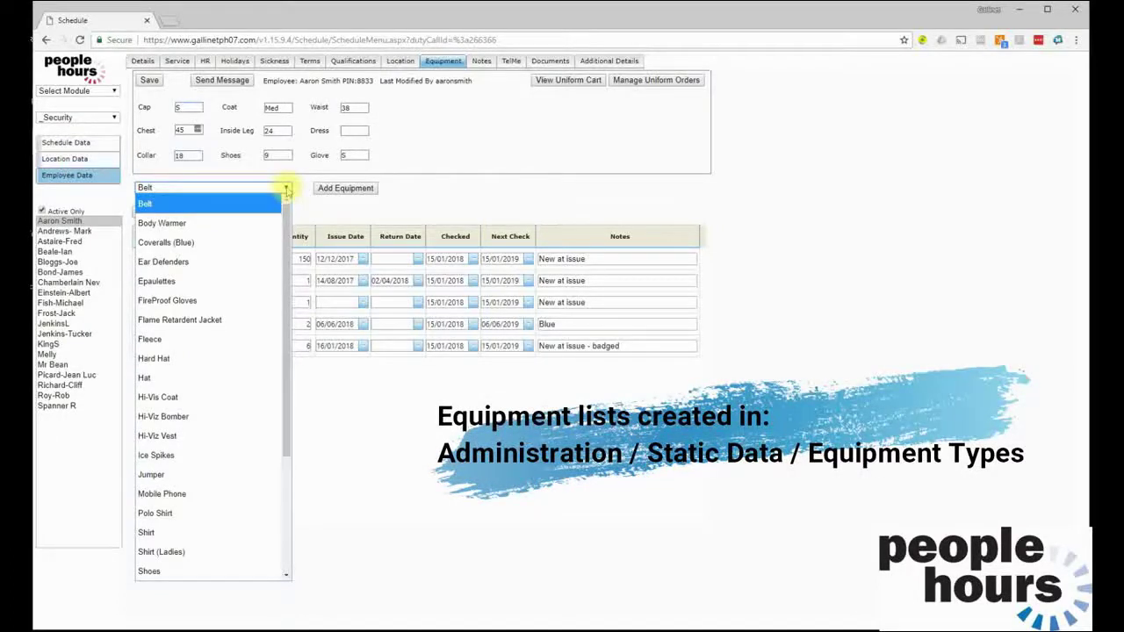
{"action": "left_click", "coordinate": [516, 184]}
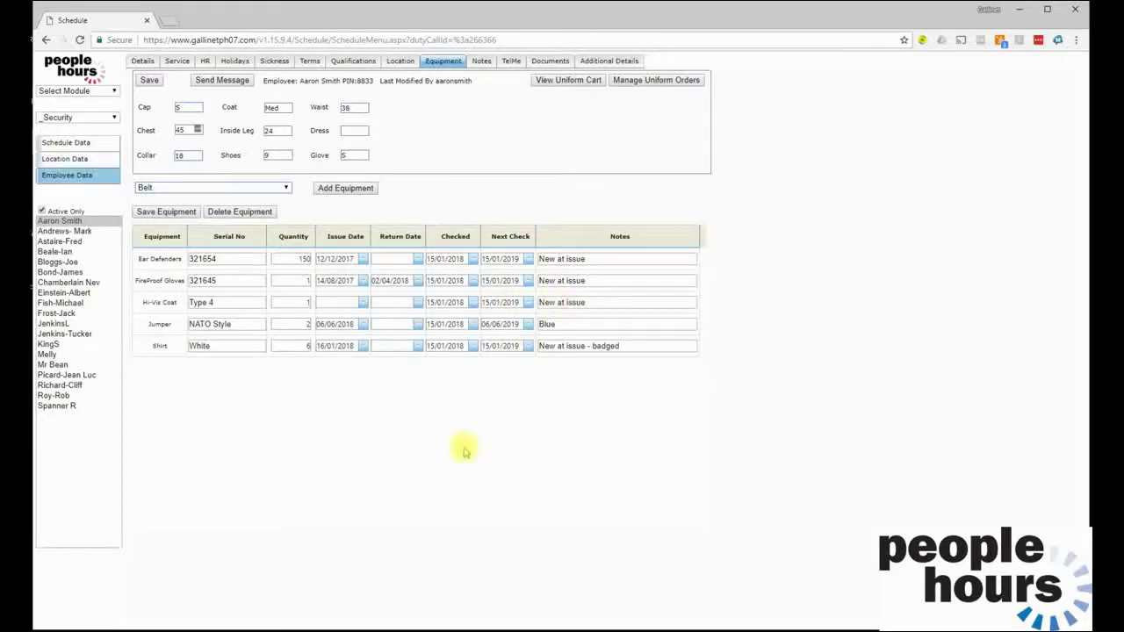
Step: Switch to the TelMe app, view the issue information for the Hi-Vis Coat, and close it
{"action": "key", "text": "alt+Tab"}
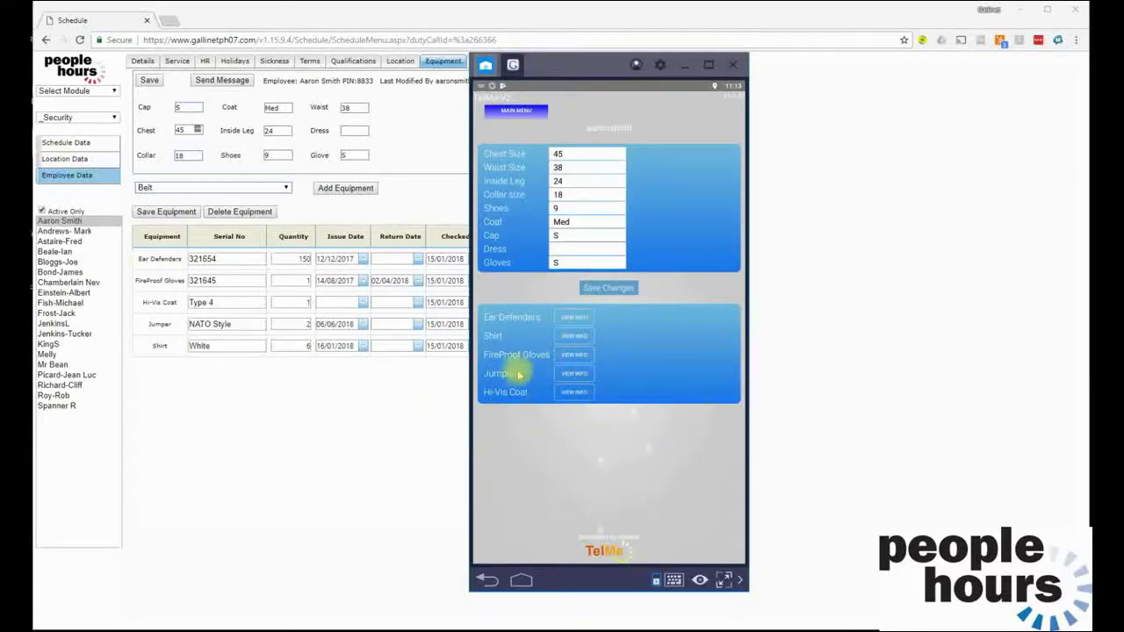
{"action": "left_click", "coordinate": [573, 393]}
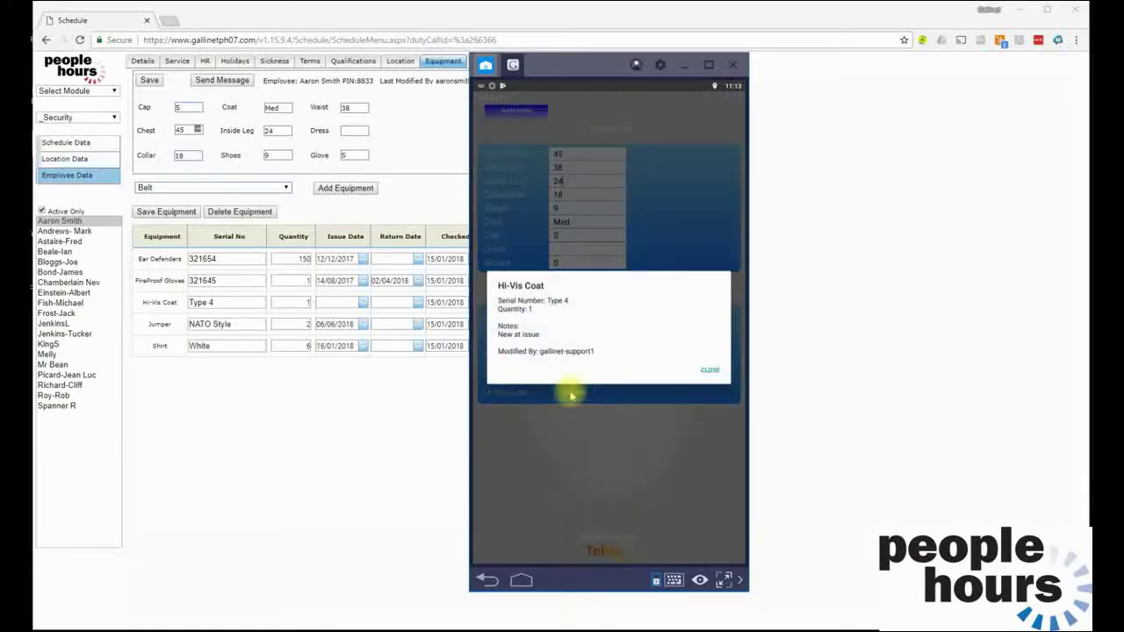
{"action": "left_click", "coordinate": [709, 371]}
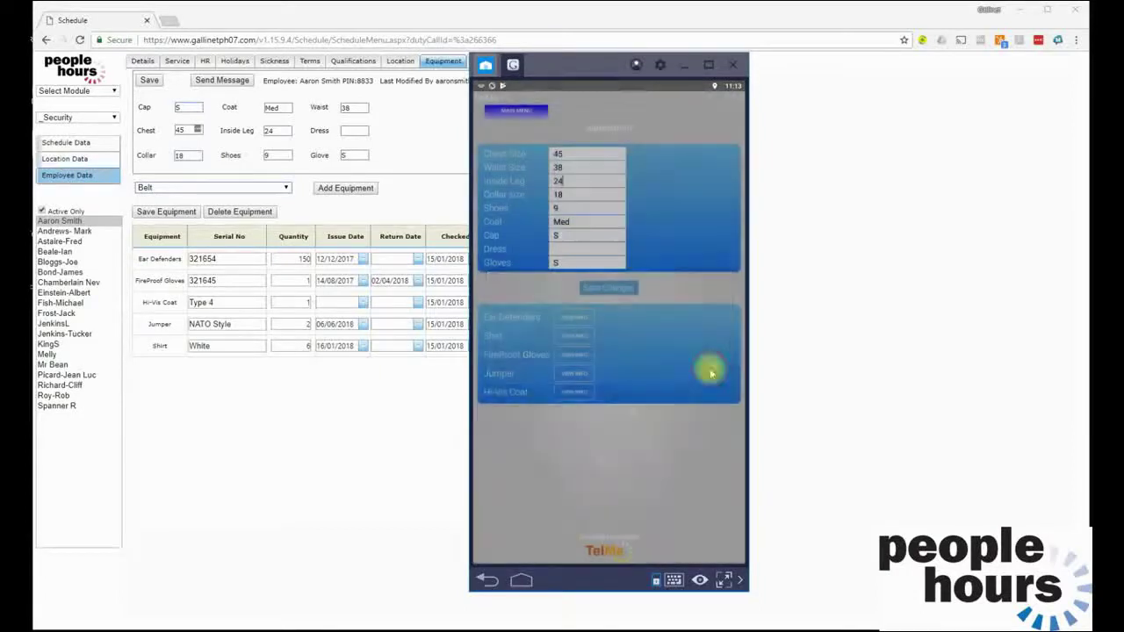
Step: Return to People Hours and open the employee's Notes page
{"action": "left_click", "coordinate": [359, 427]}
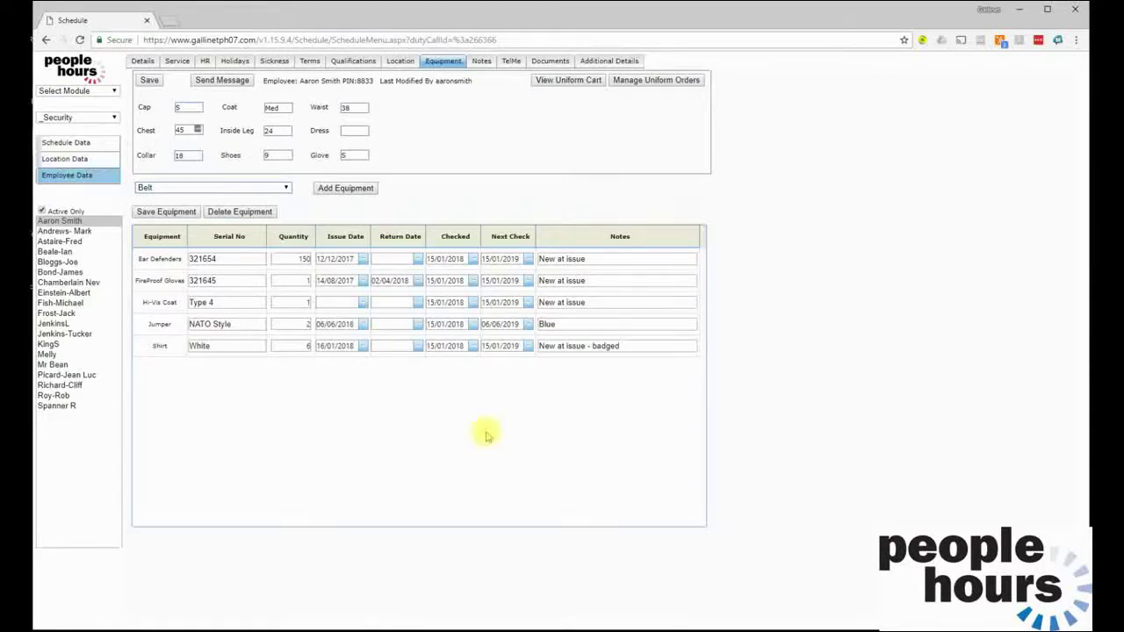
{"action": "left_click", "coordinate": [481, 60]}
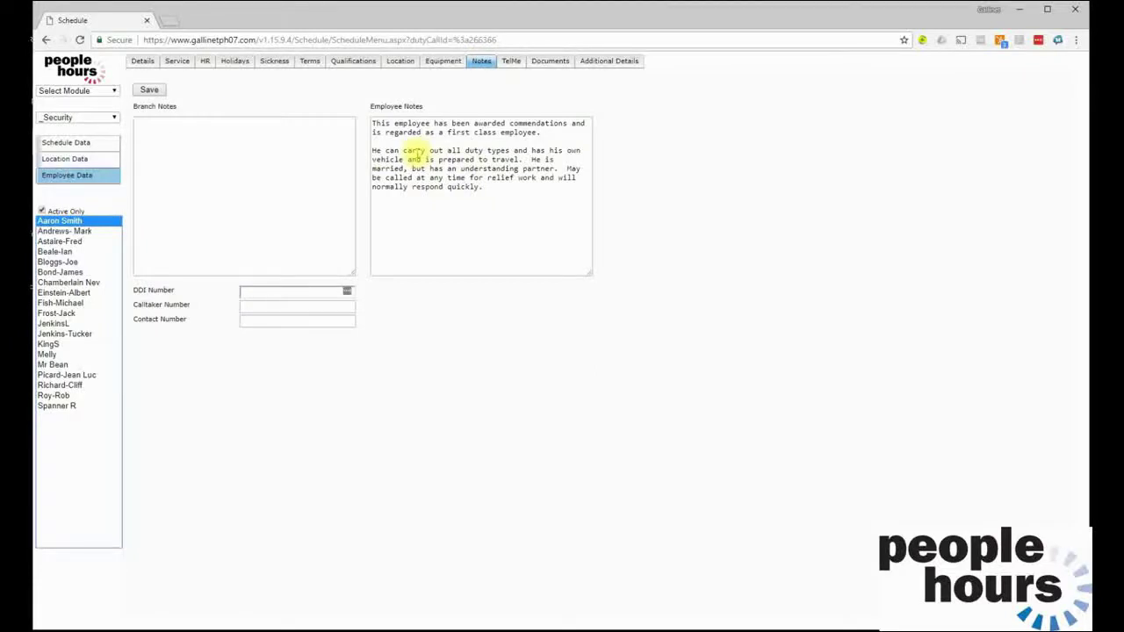
Step: Open the employee's TelMe page, view the options for sending a roster to the employee, and close them without notifying
{"action": "left_click", "coordinate": [511, 61]}
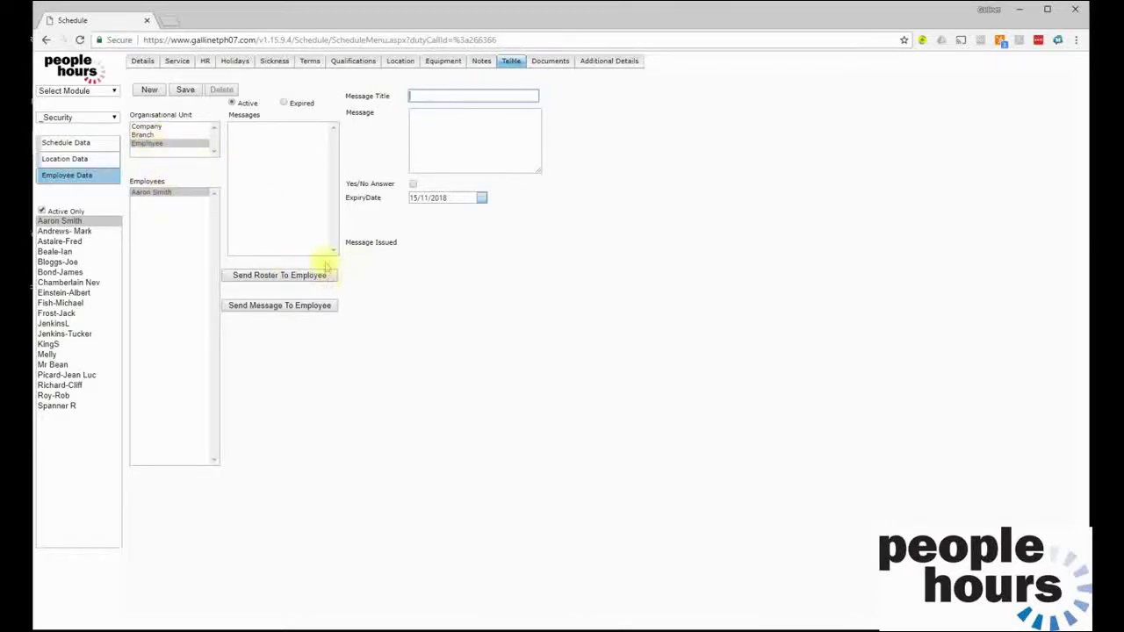
{"action": "left_click", "coordinate": [297, 275]}
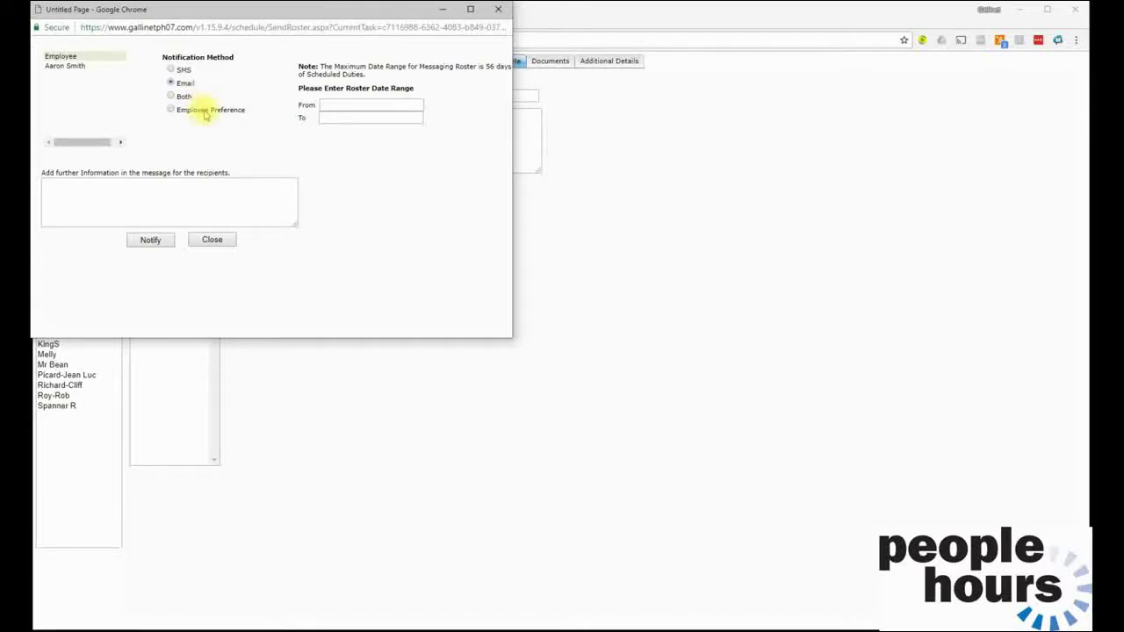
{"action": "left_click", "coordinate": [185, 193]}
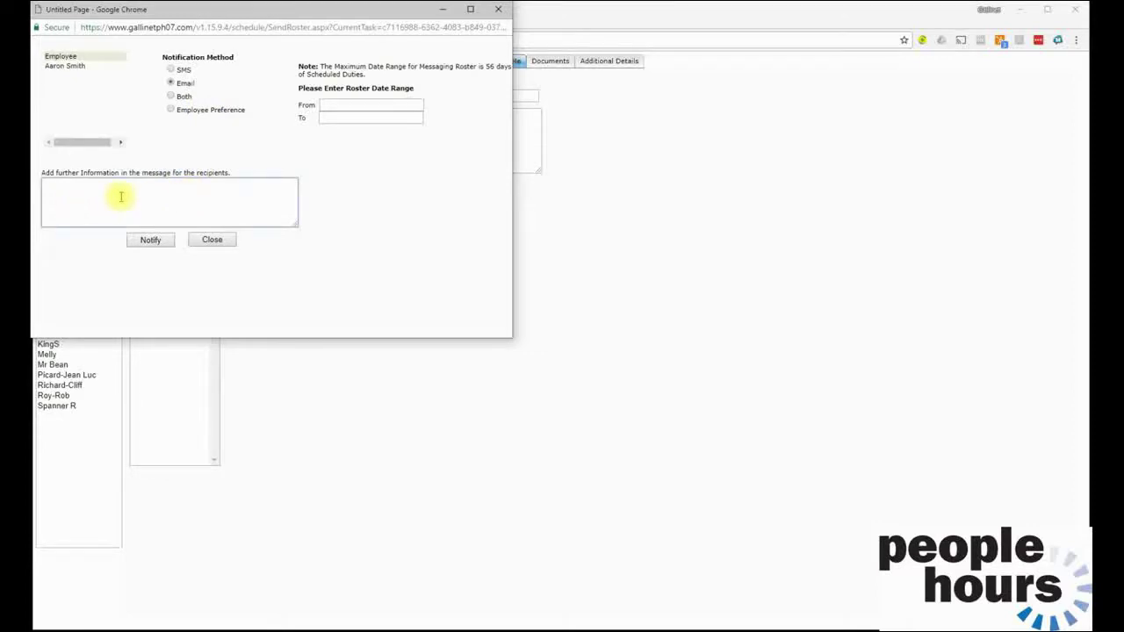
{"action": "left_click", "coordinate": [218, 242]}
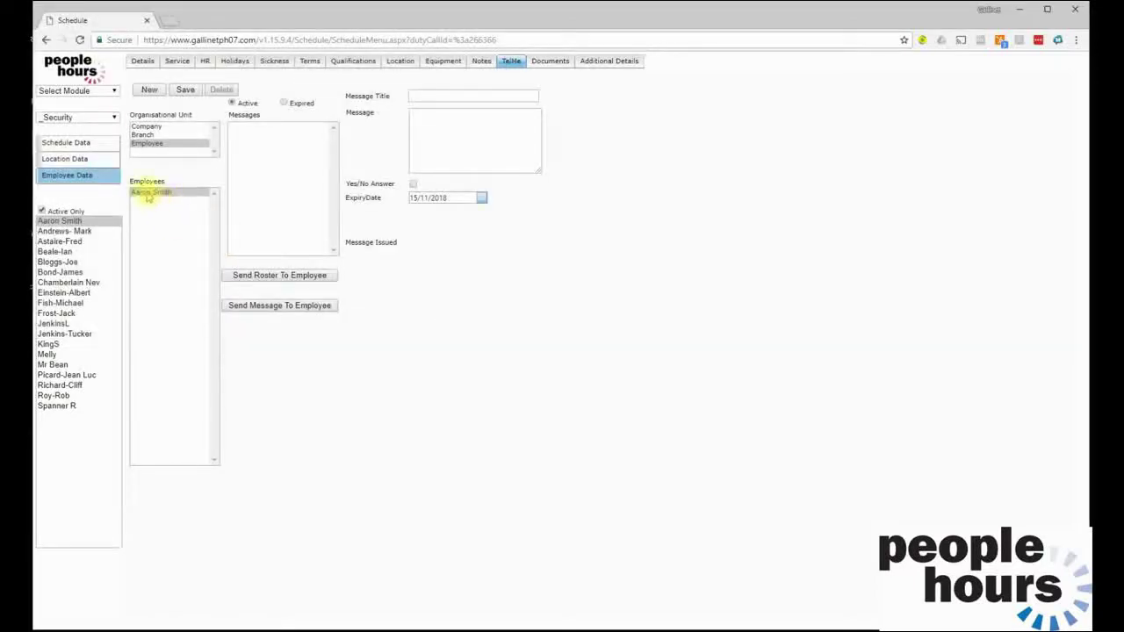
Step: Choose Branch as the organisational unit, view the options for messaging its employees, and close them without sending
{"action": "left_click", "coordinate": [142, 134]}
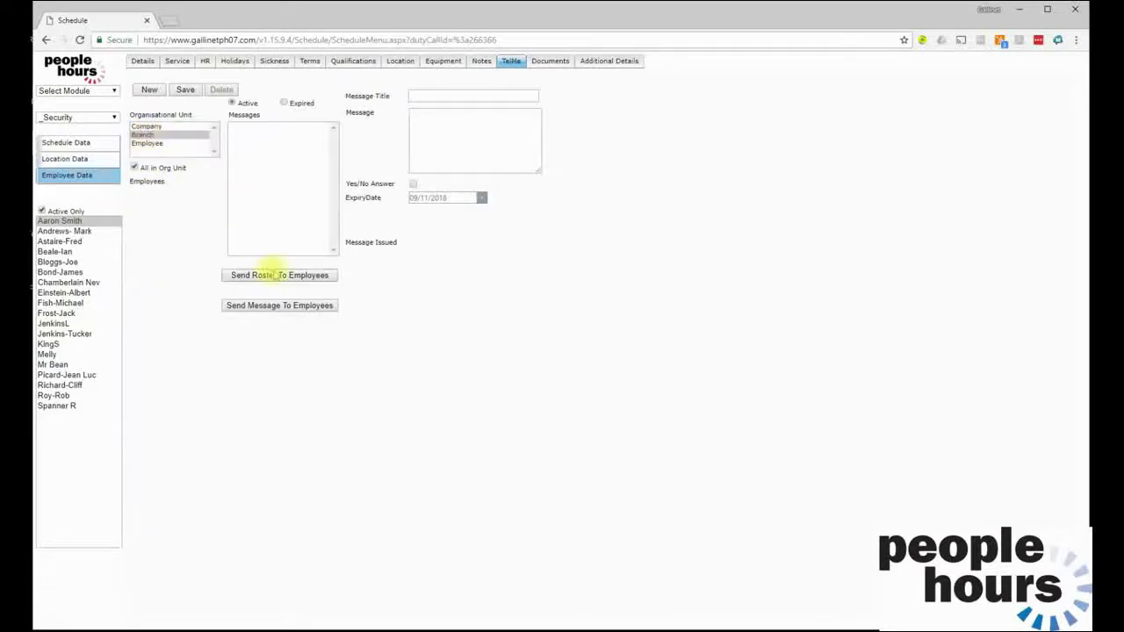
{"action": "left_click", "coordinate": [290, 306]}
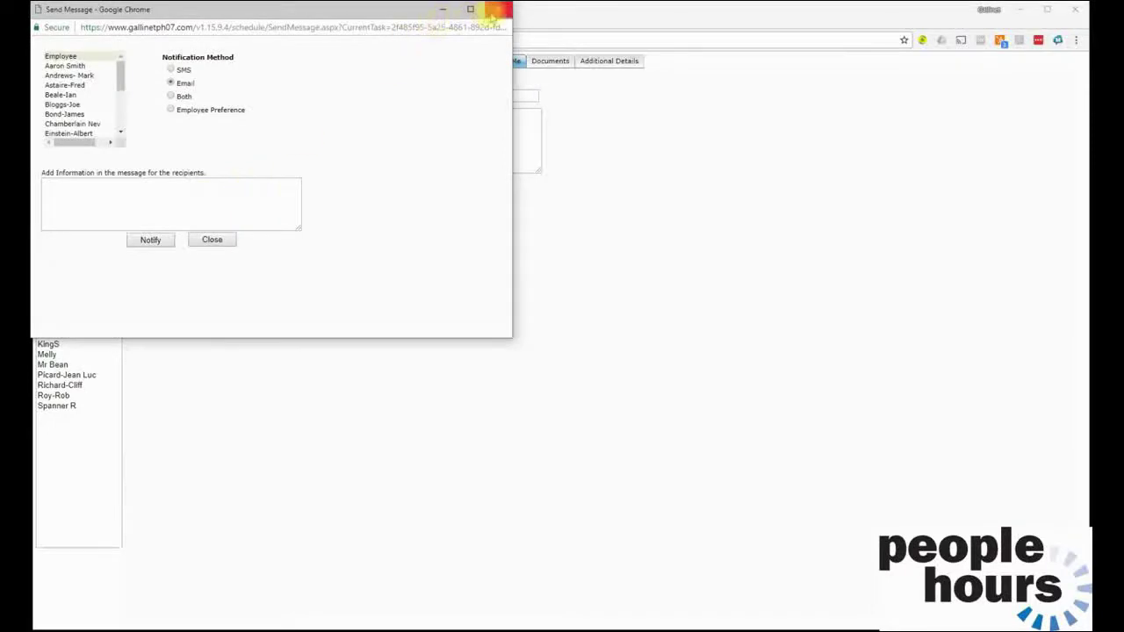
{"action": "left_click", "coordinate": [497, 8]}
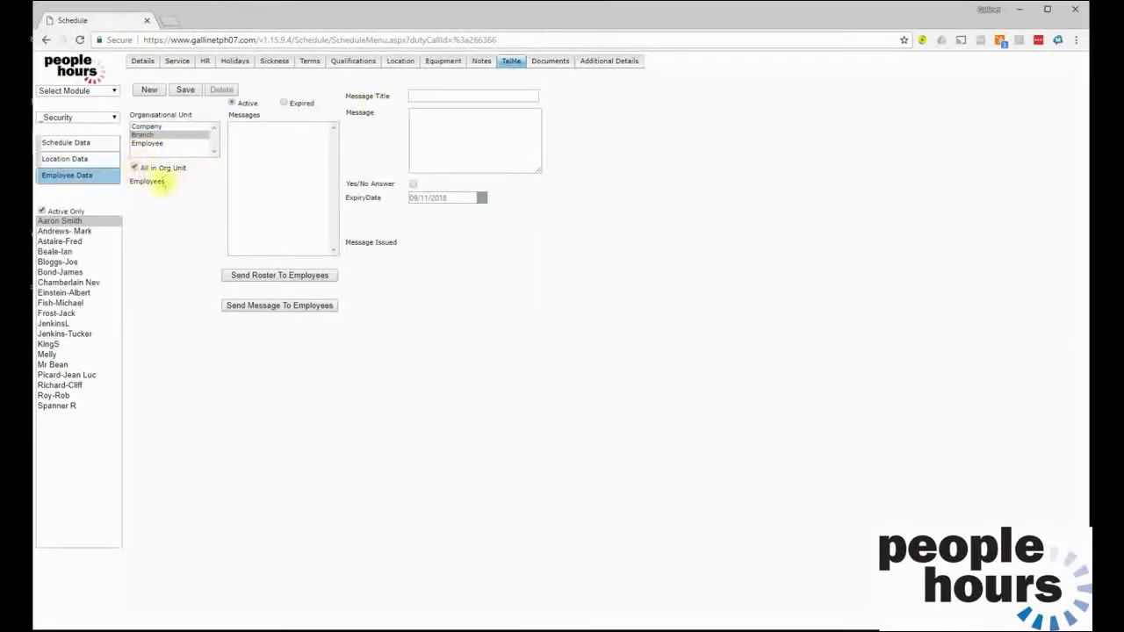
Step: Turn off All in Org Unit and select the branch's employees, leaving out the fourth, ninth and last in the list
{"action": "left_click", "coordinate": [134, 167]}
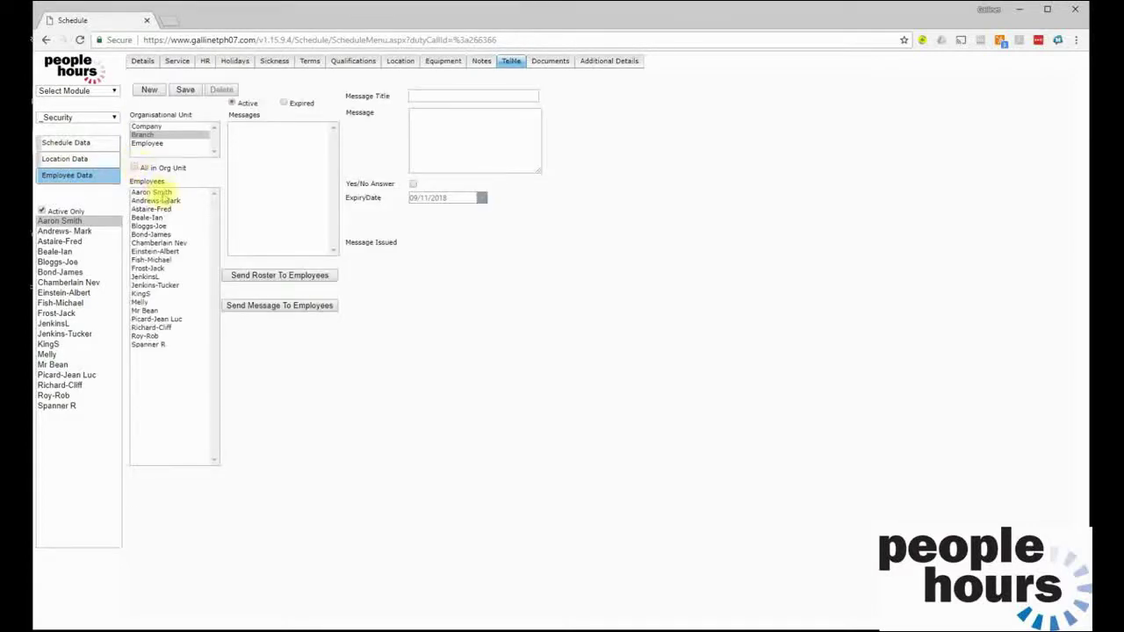
{"action": "left_click_drag", "start_coordinate": [162, 195], "coordinate": [145, 337]}
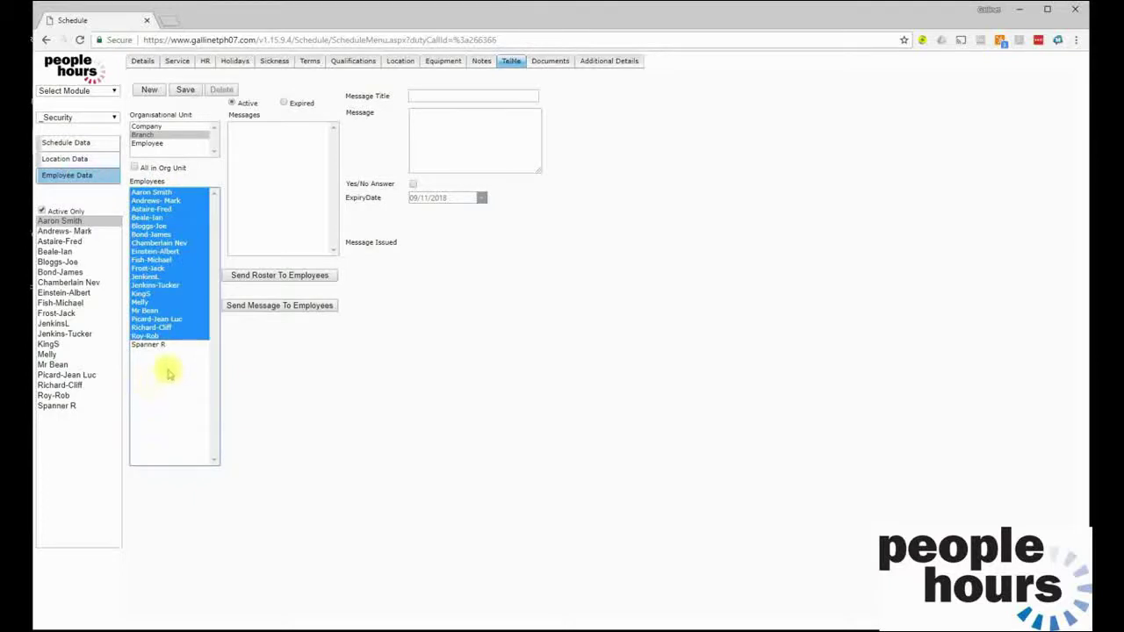
{"action": "left_click", "coordinate": [154, 261], "text": "ctrl"}
{"action": "left_click", "coordinate": [154, 218], "text": "ctrl"}
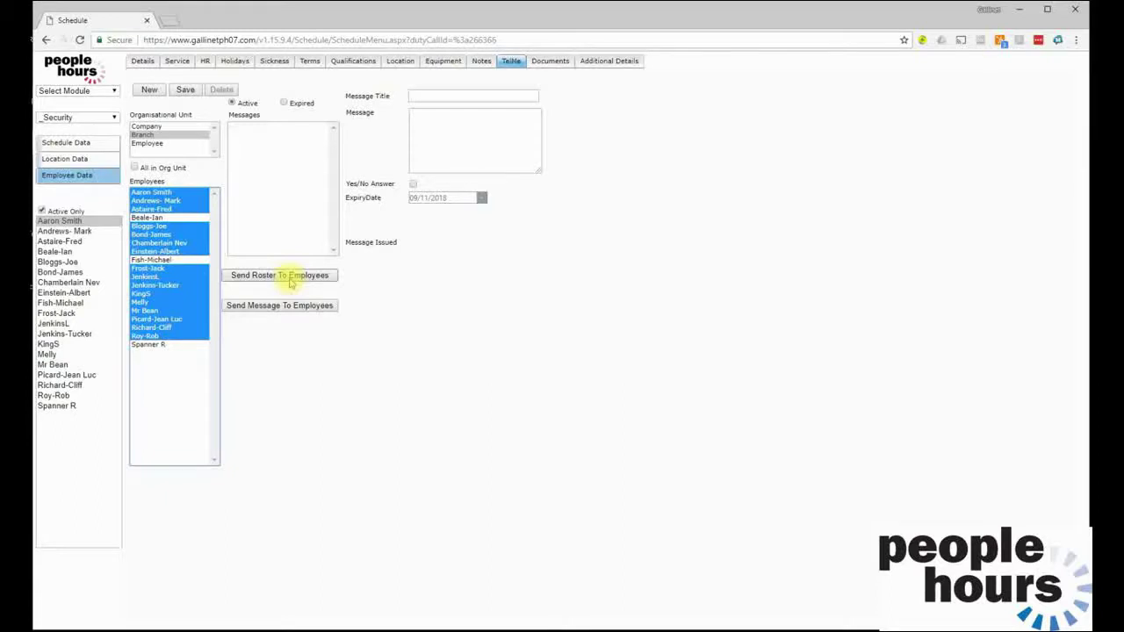
Step: Switch to the TelMe app to view the message options in the Employee menu, and return to People Hours
{"action": "left_click", "coordinate": [437, 99]}
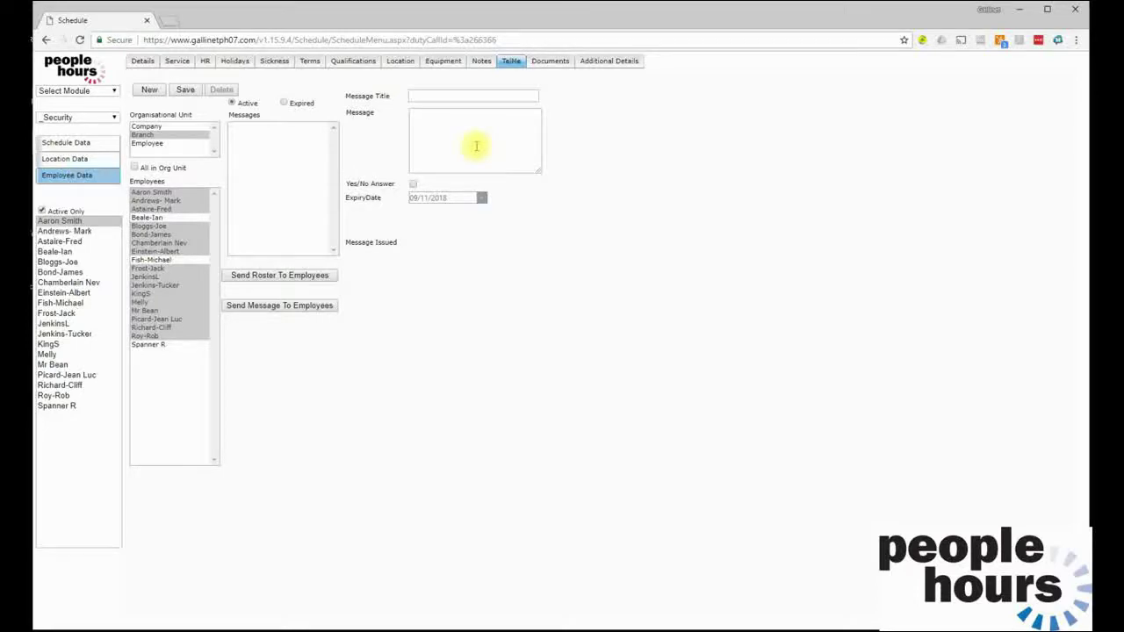
{"action": "key", "text": "alt+Tab"}
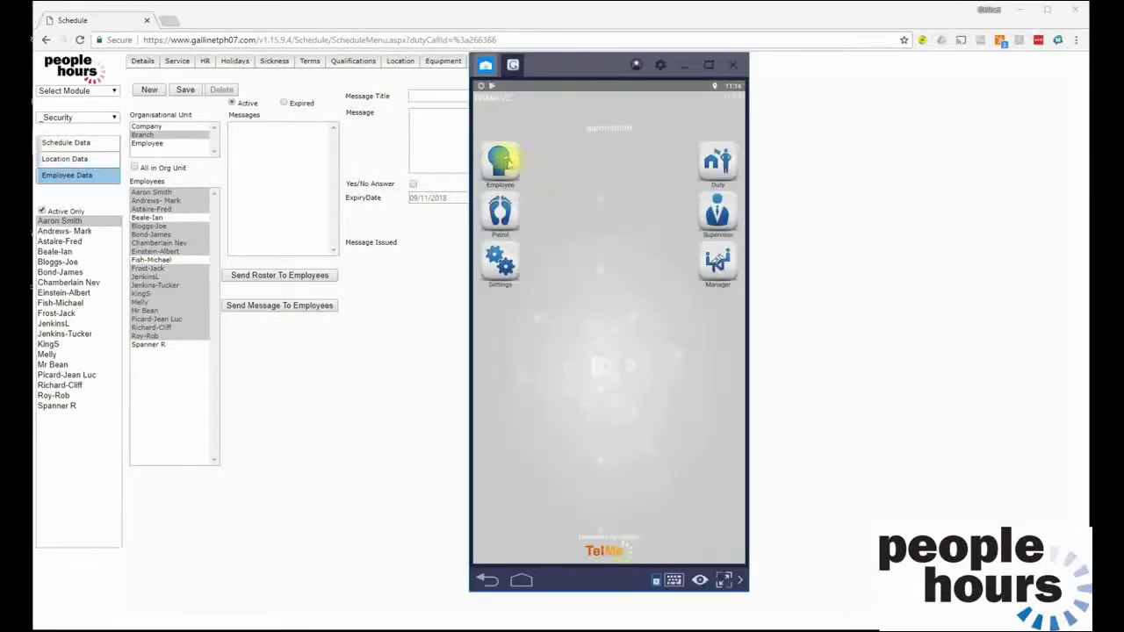
{"action": "left_click", "coordinate": [507, 159]}
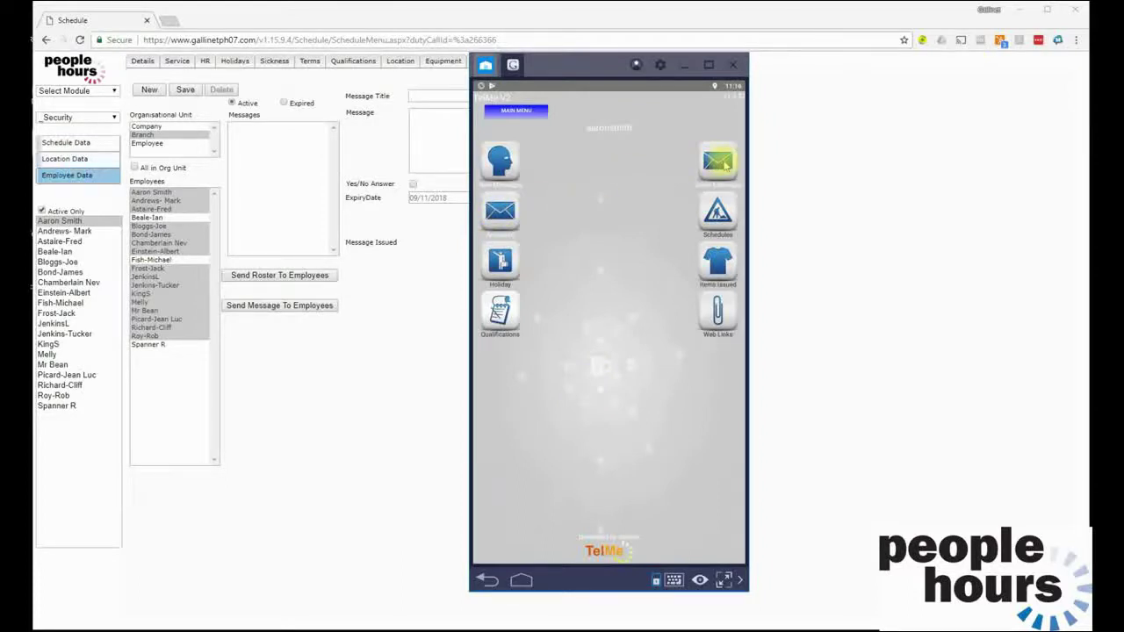
{"action": "left_click", "coordinate": [404, 282]}
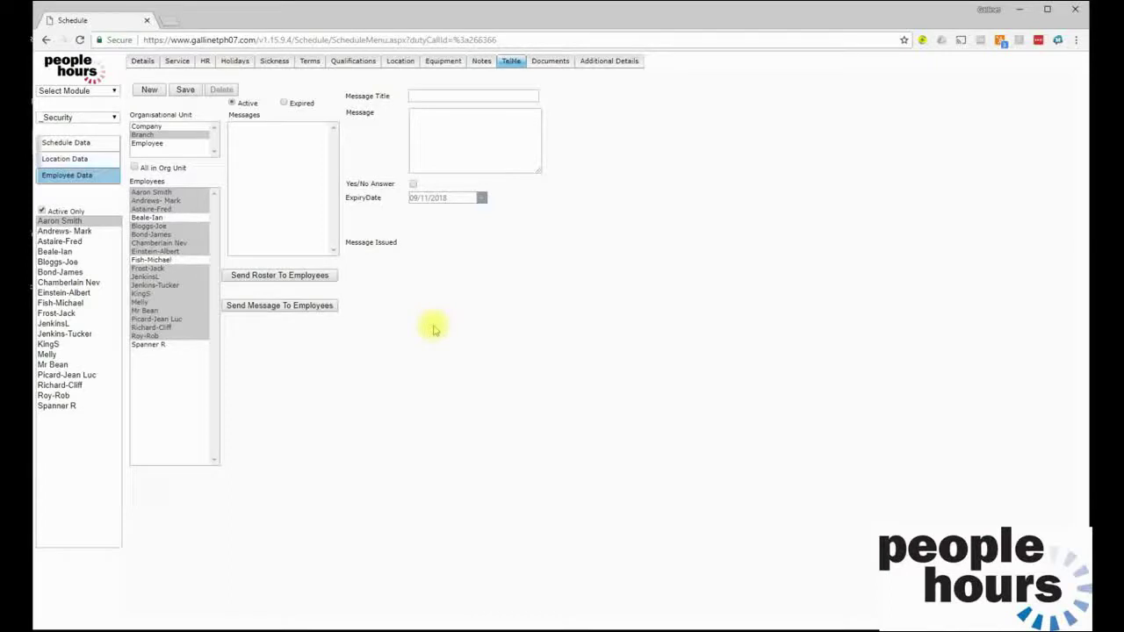
{"action": "key", "text": "Down"}
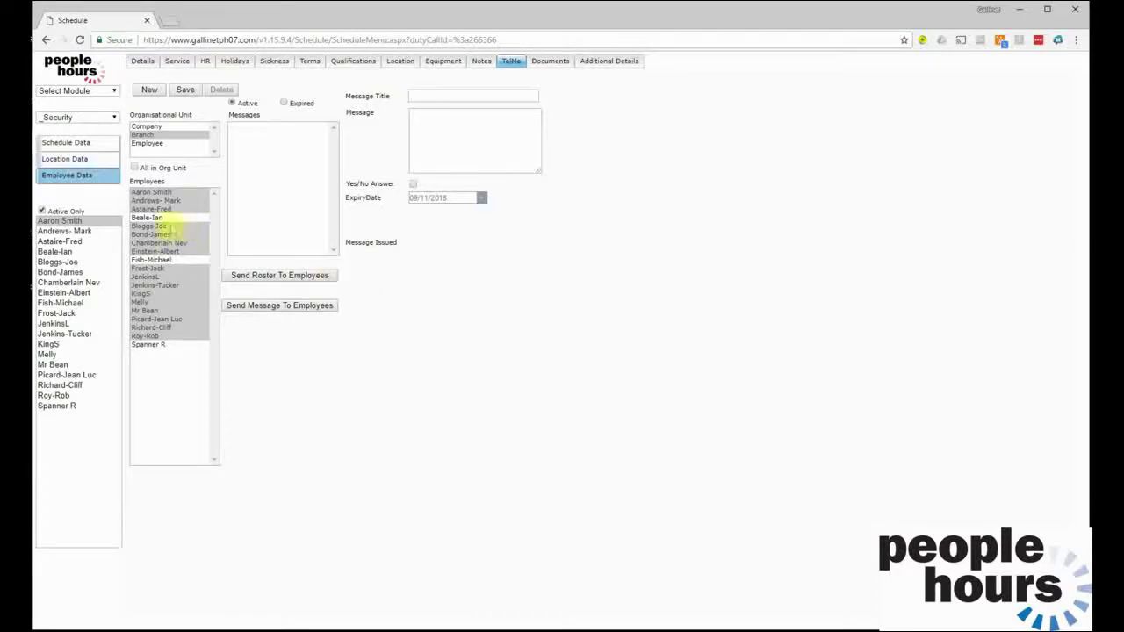
Step: Open the employee's Documents page and view the file history of the Passport Scan
{"action": "left_click", "coordinate": [550, 60]}
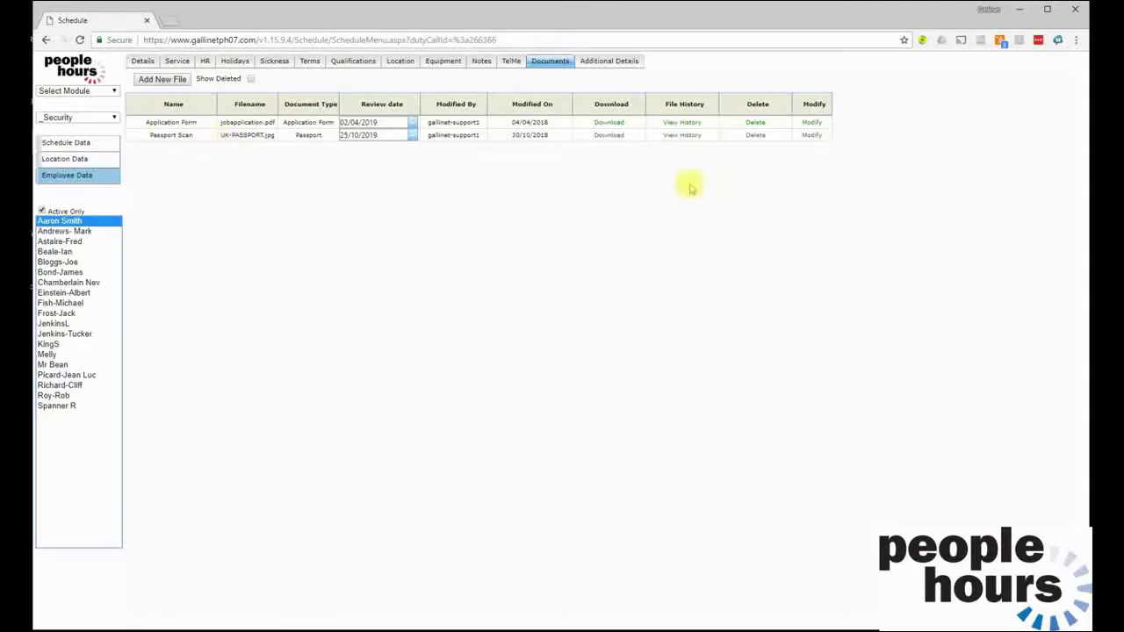
{"action": "left_click", "coordinate": [688, 137]}
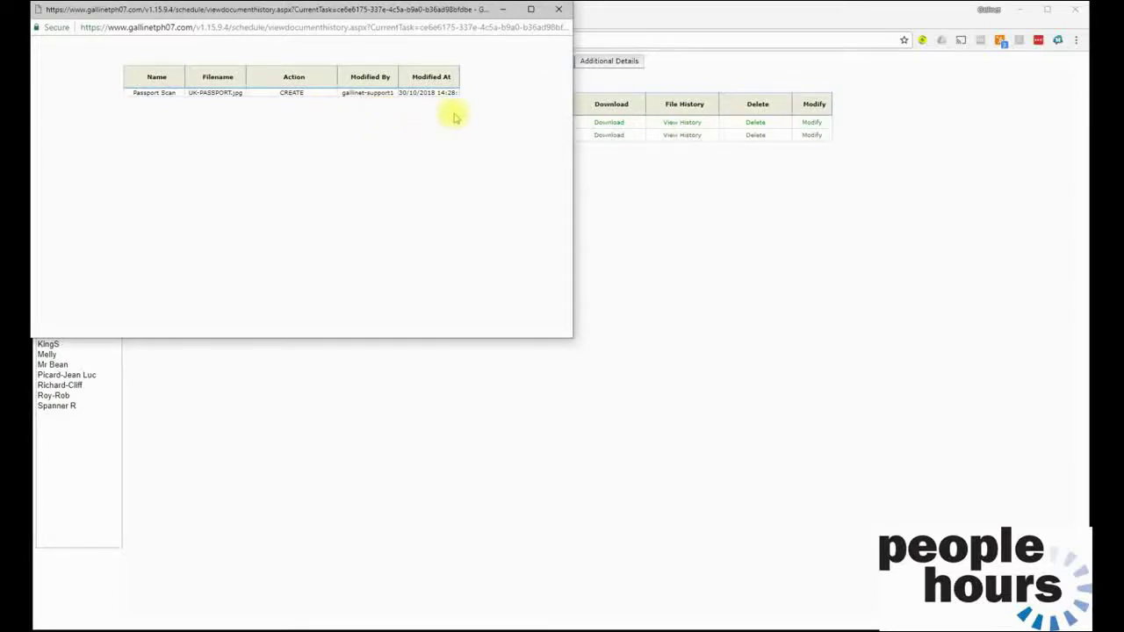
Step: Close the file history, download the Passport Scan, and view the employee's Additional Details page
{"action": "left_click", "coordinate": [558, 10]}
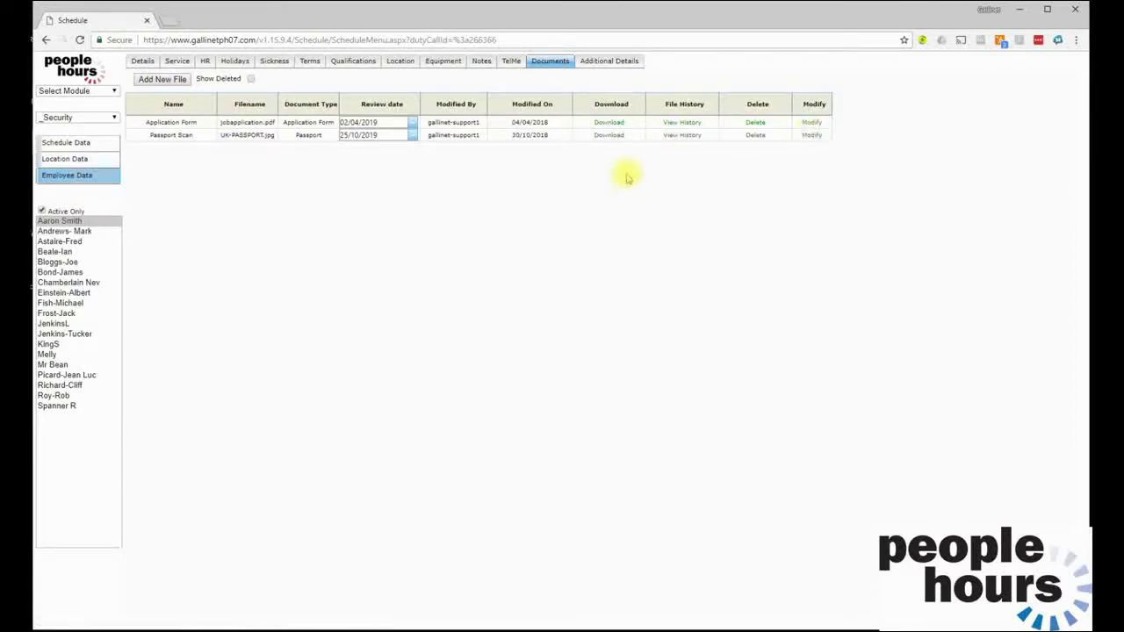
{"action": "left_click", "coordinate": [610, 137]}
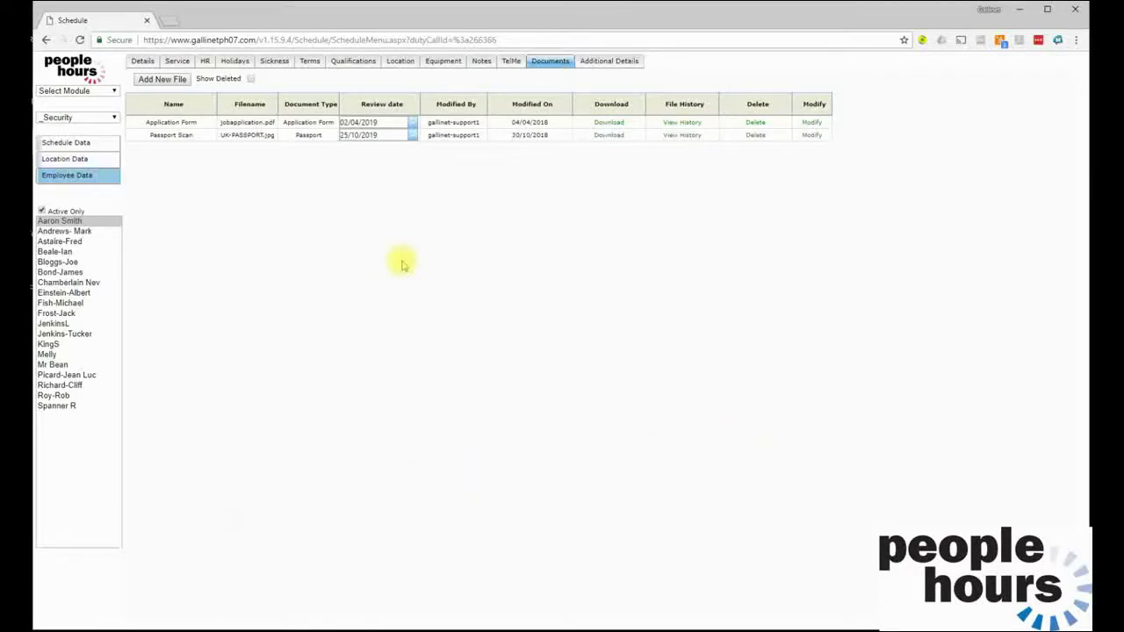
{"action": "left_click", "coordinate": [610, 61]}
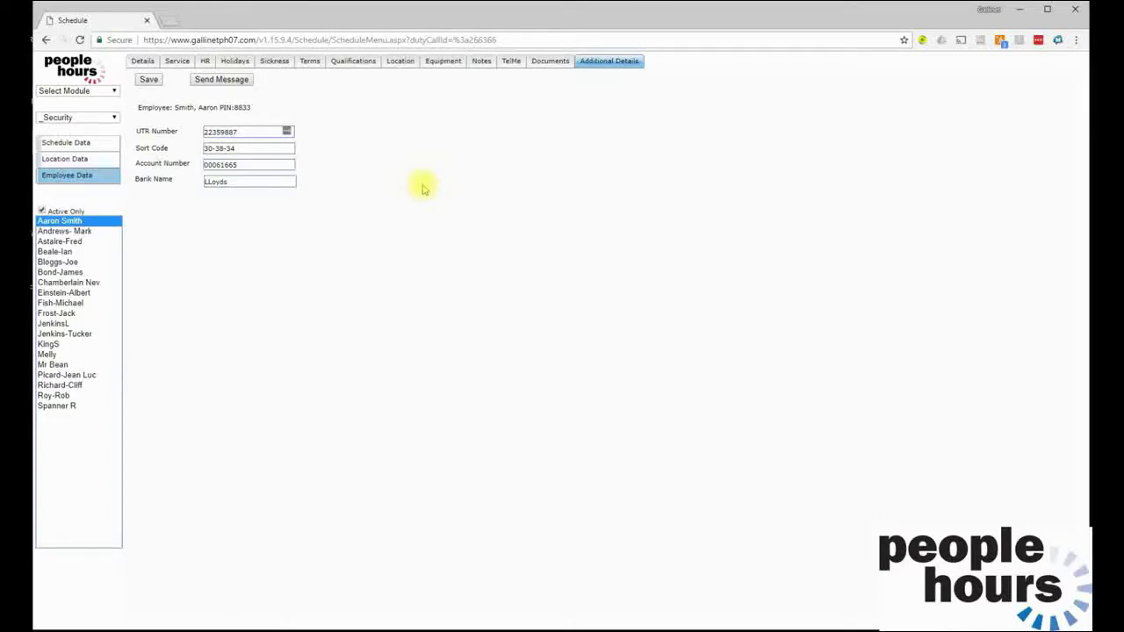
Step: Set the employee's maximum hours per week to 50 on the Service page and save the record
{"action": "left_click", "coordinate": [144, 65]}
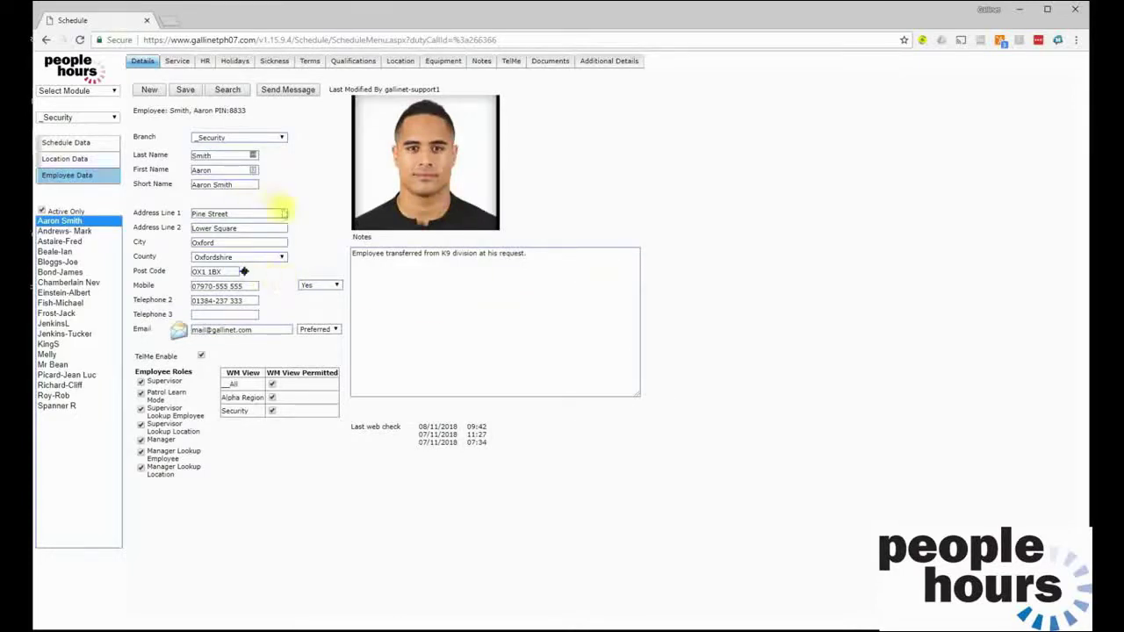
{"action": "left_click", "coordinate": [178, 64]}
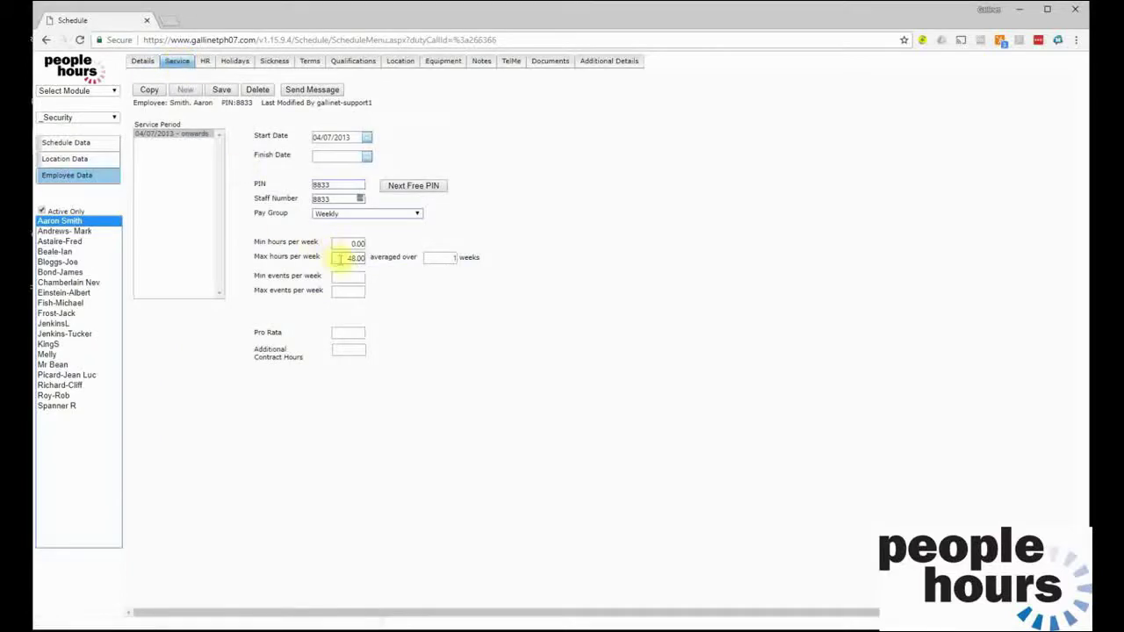
{"action": "double_click", "coordinate": [338, 257]}
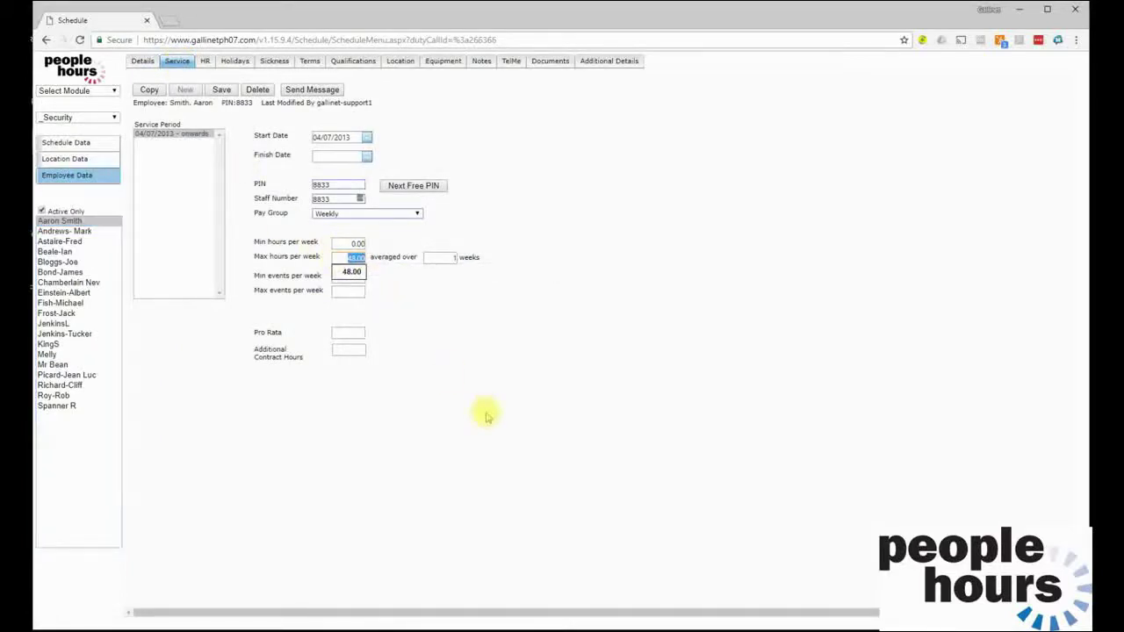
{"action": "type", "text": "50"}
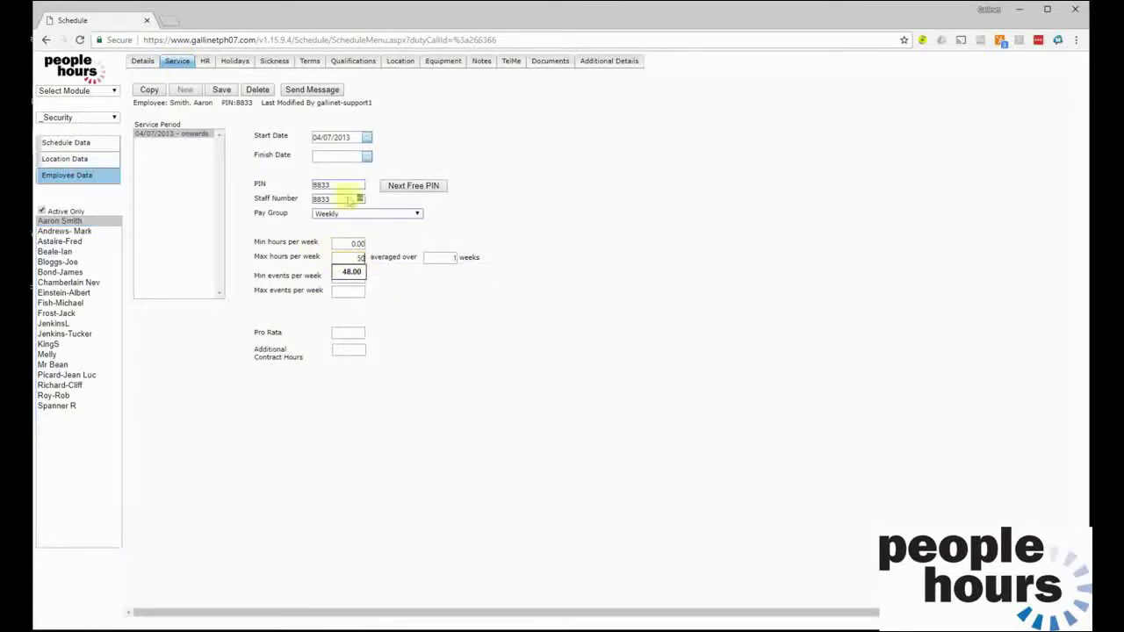
{"action": "left_click", "coordinate": [221, 92]}
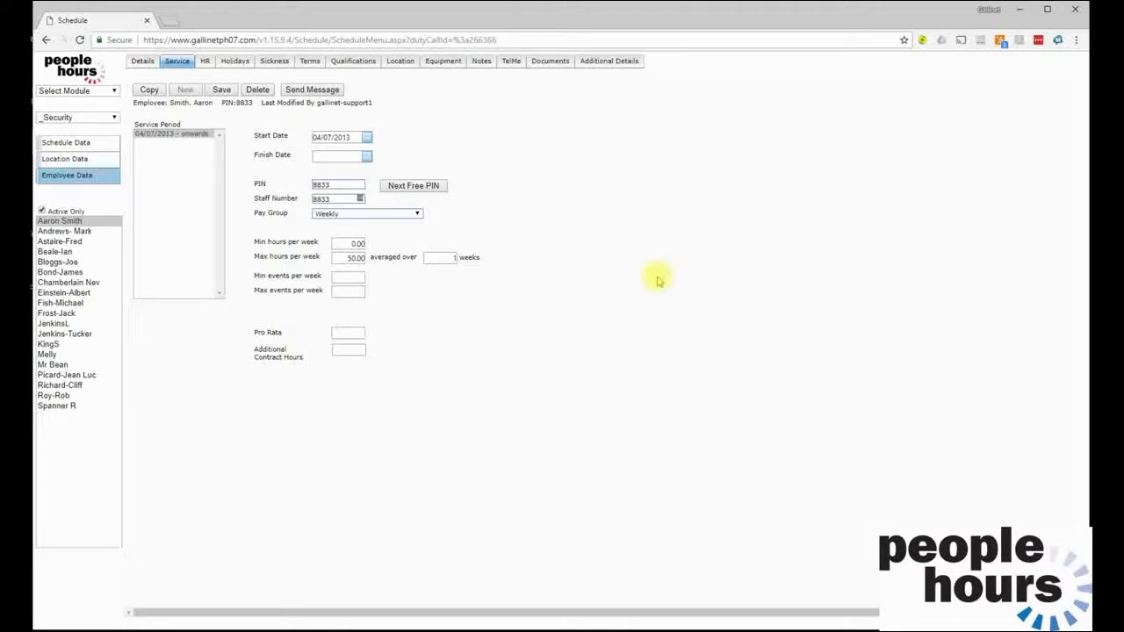
Step: From the Details page, search for an active employee by short name, compare the matches, and close the search without opening one
{"action": "left_click", "coordinate": [142, 60]}
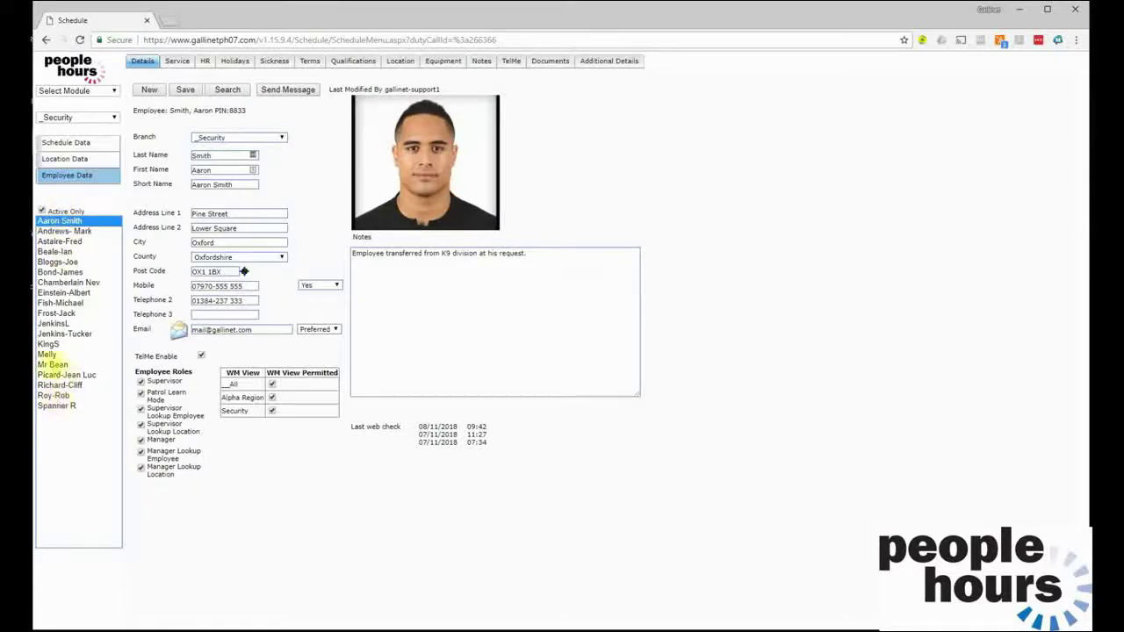
{"action": "left_click", "coordinate": [229, 93]}
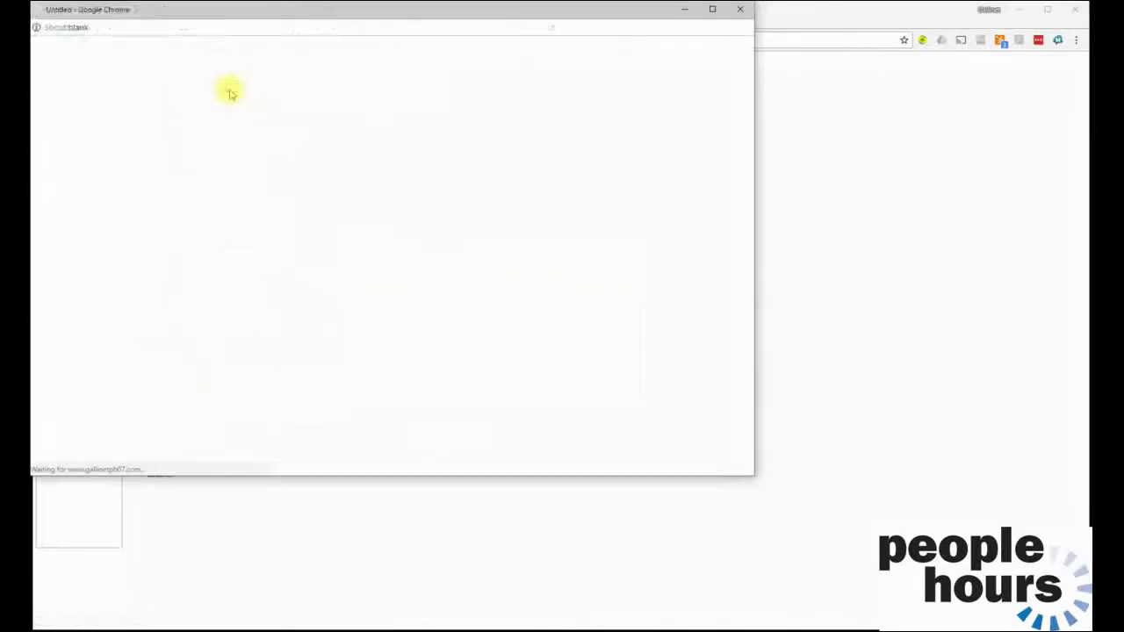
{"action": "left_click", "coordinate": [198, 86]}
{"action": "type", "text": "melly"}
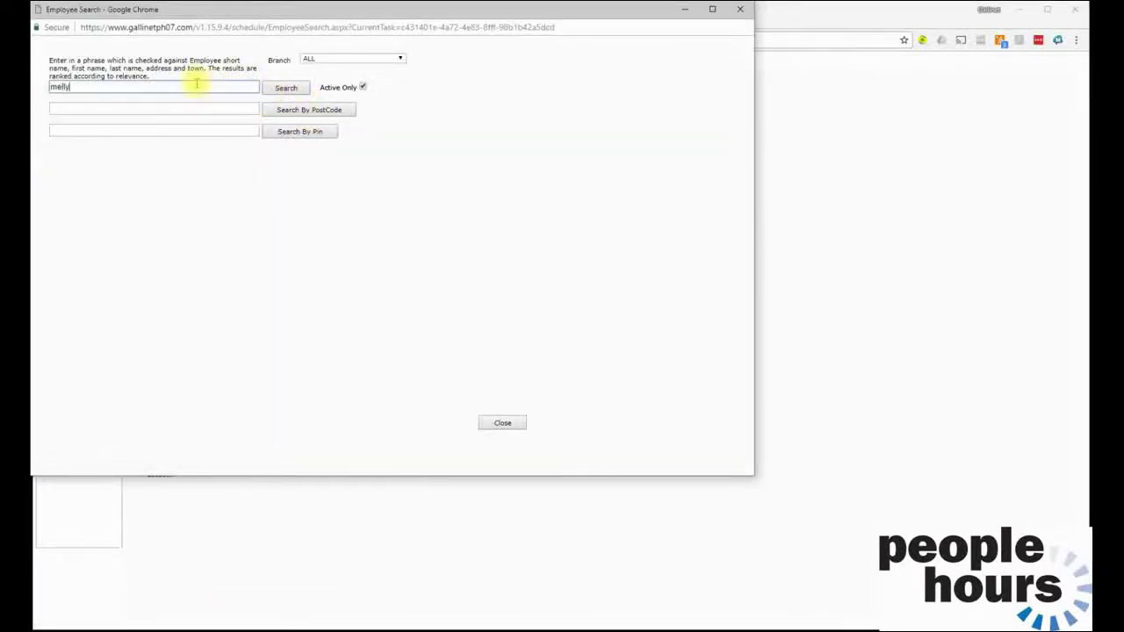
{"action": "left_click", "coordinate": [286, 88]}
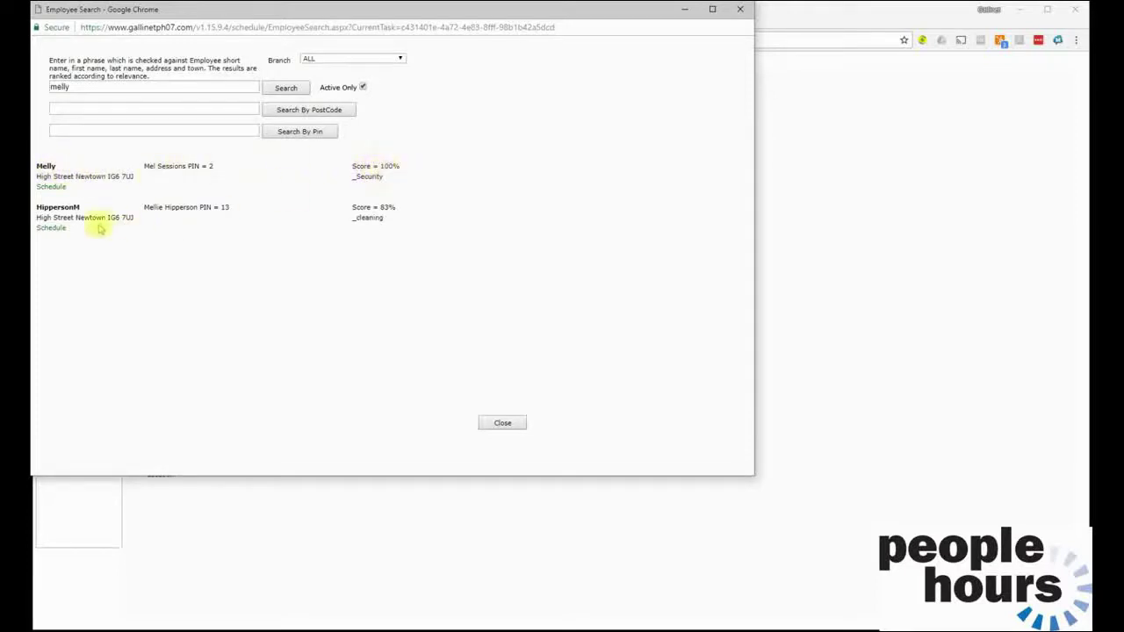
{"action": "double_click", "coordinate": [151, 208]}
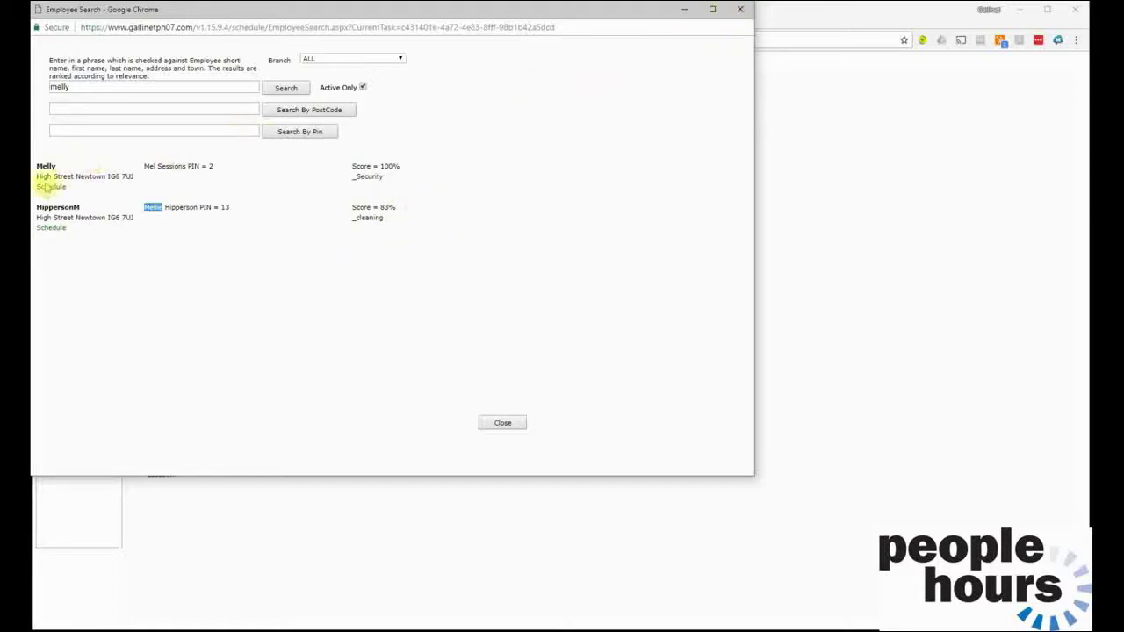
{"action": "left_click", "coordinate": [742, 11]}
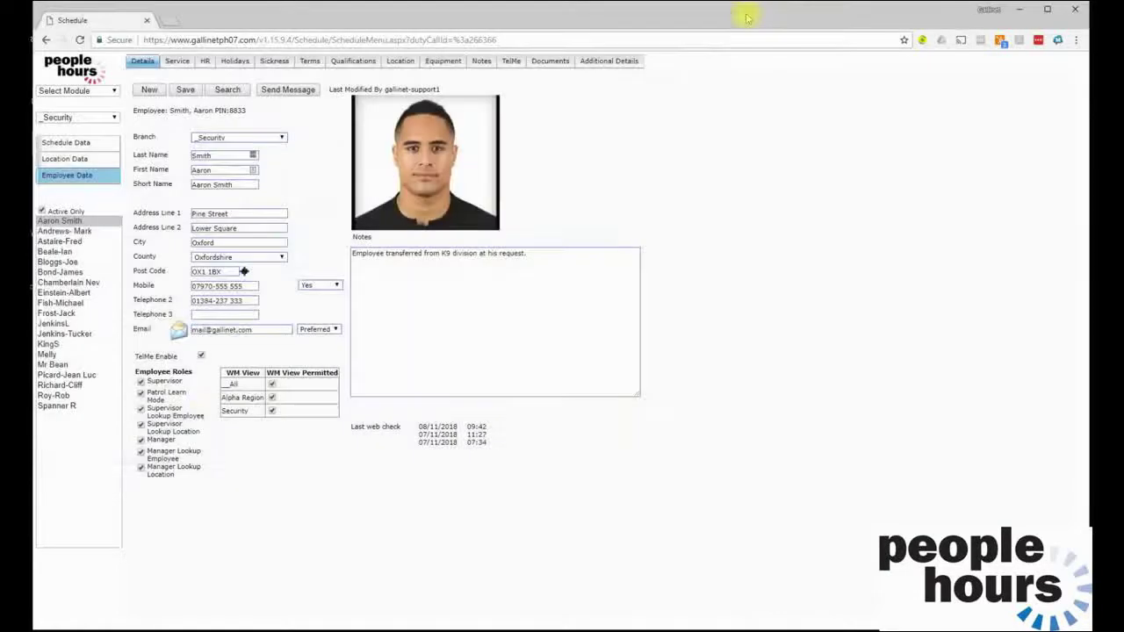
Step: Open the Notes text on the employee's Details page for editing at its end
{"action": "left_click", "coordinate": [556, 261]}
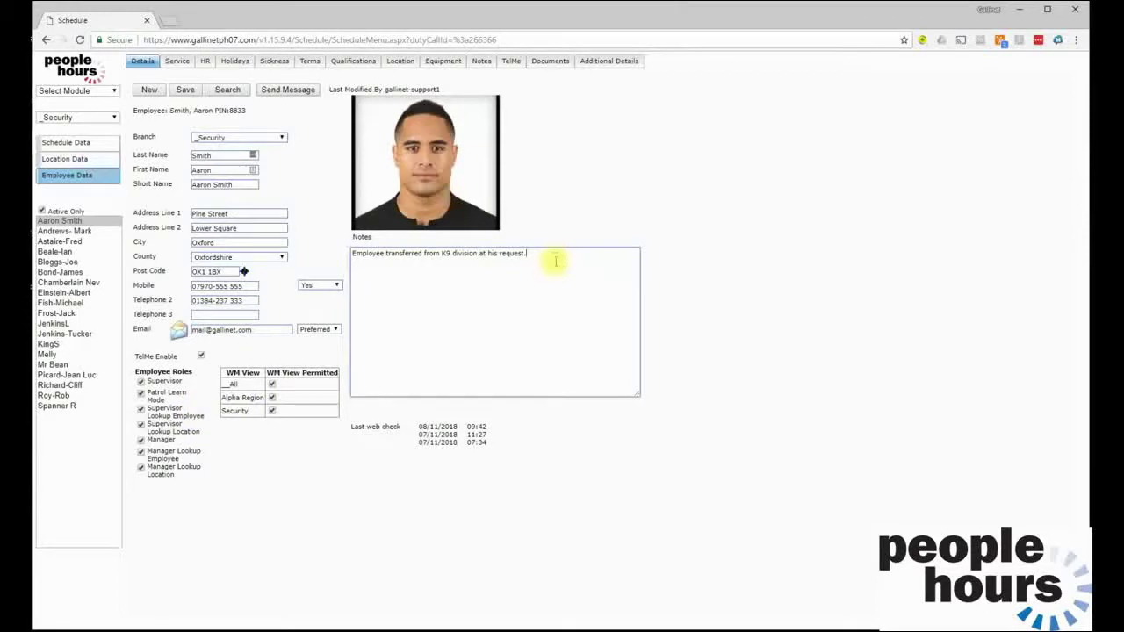